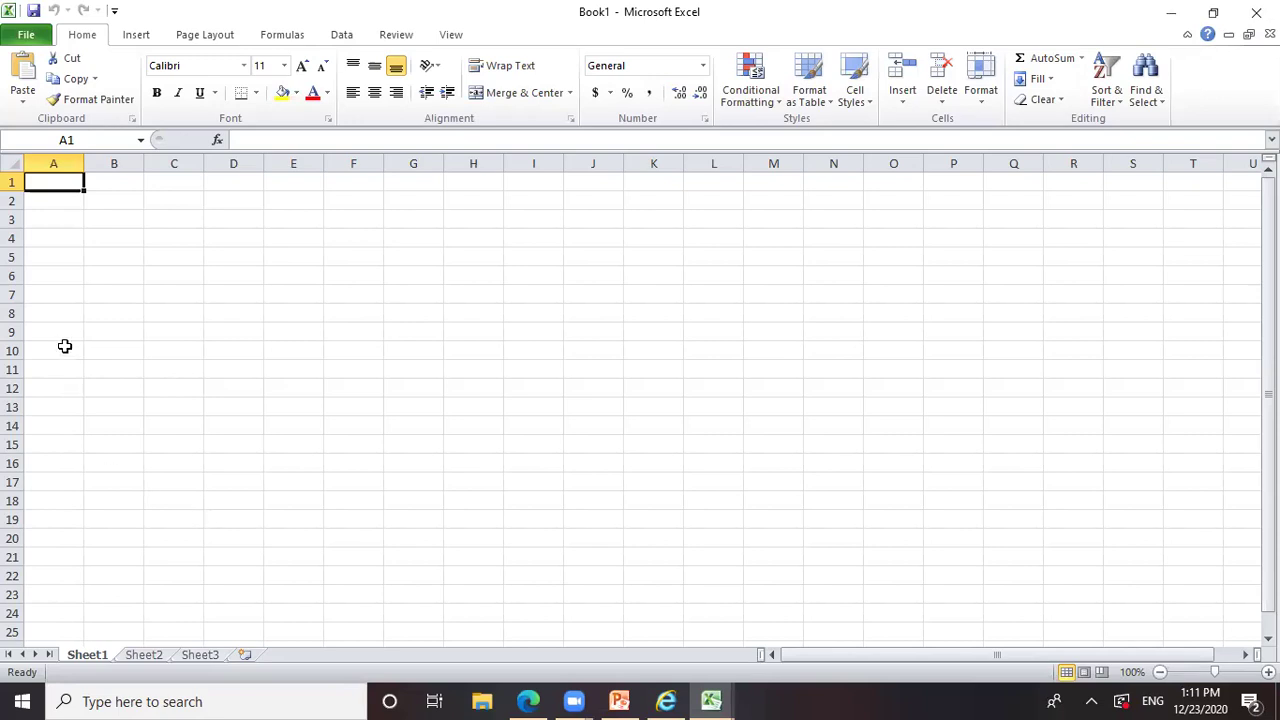
Step: Enter the column headings "years" in A1 and "price" in B1
text(years)
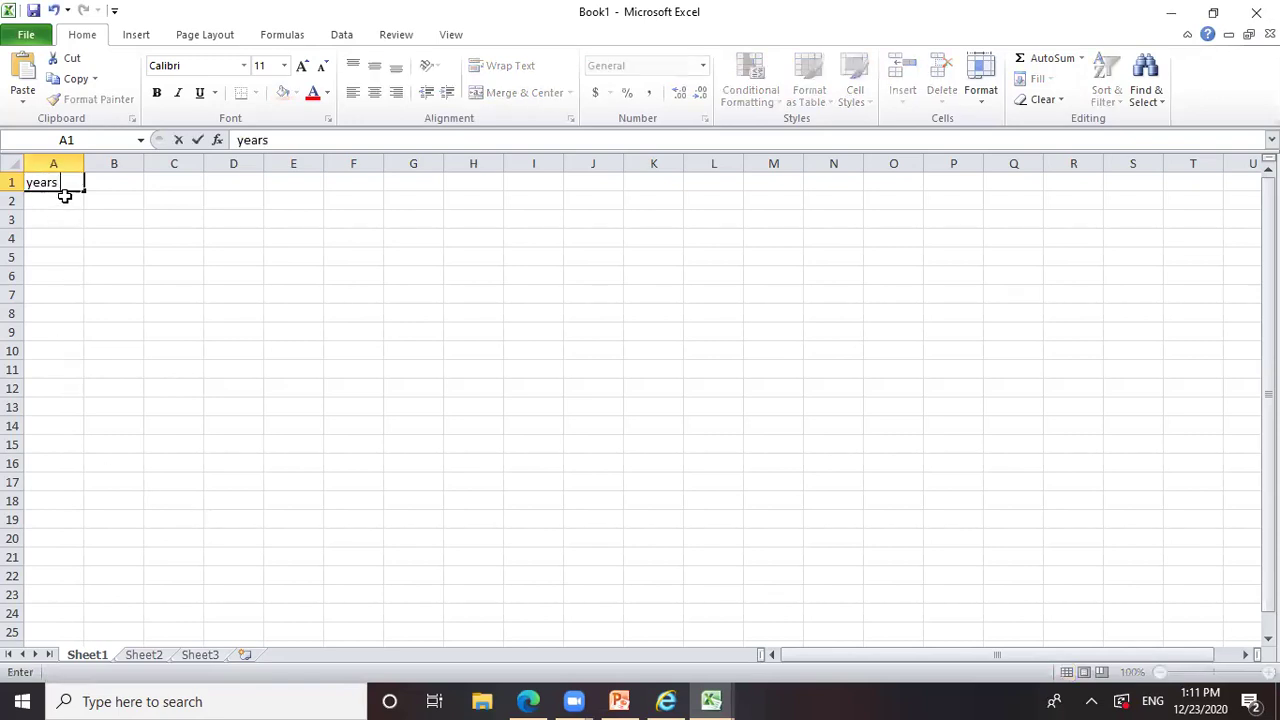
key(Tab)
text(price)
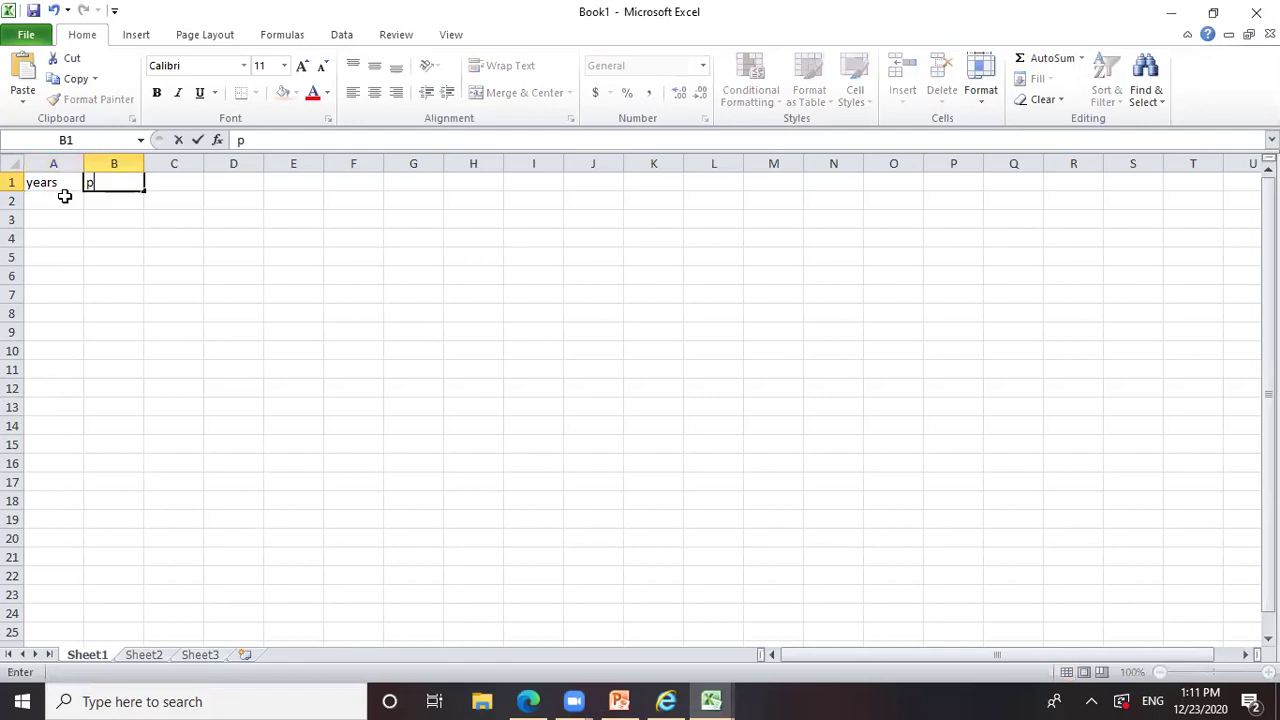
Step: Enter 1970 as the first year in cell A2
click(57, 199)
text(1970)
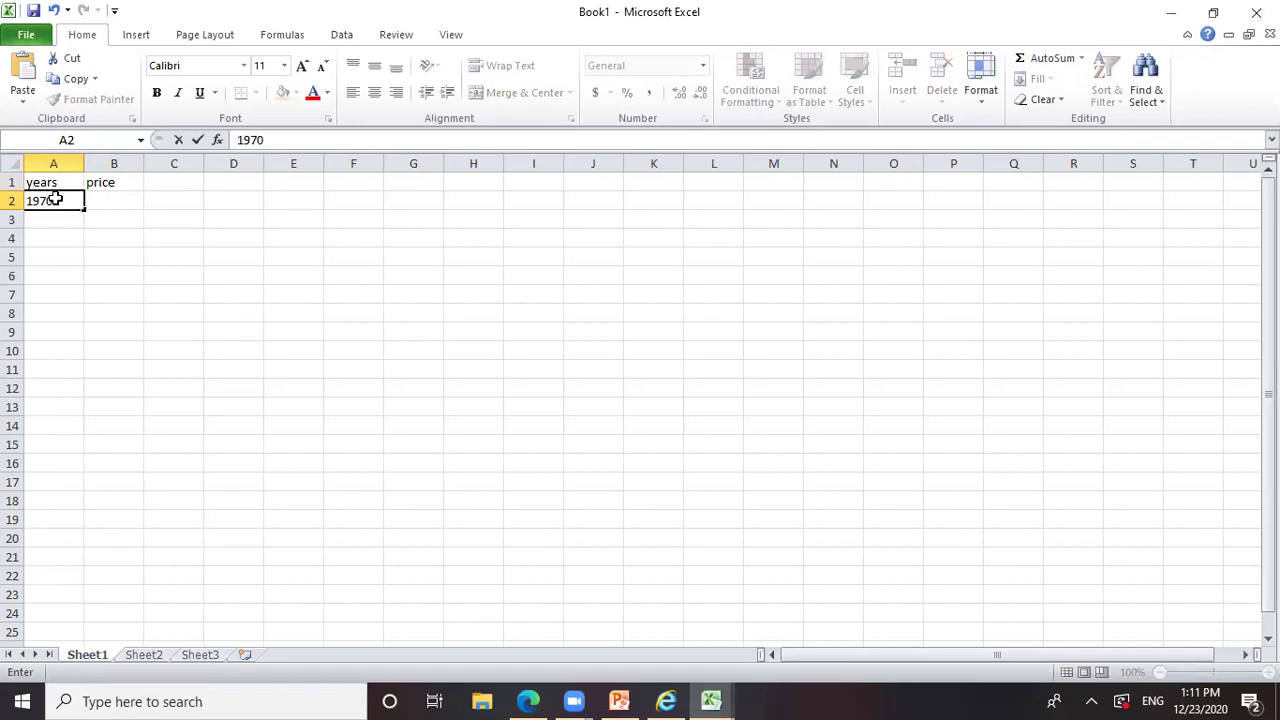
key(Return)
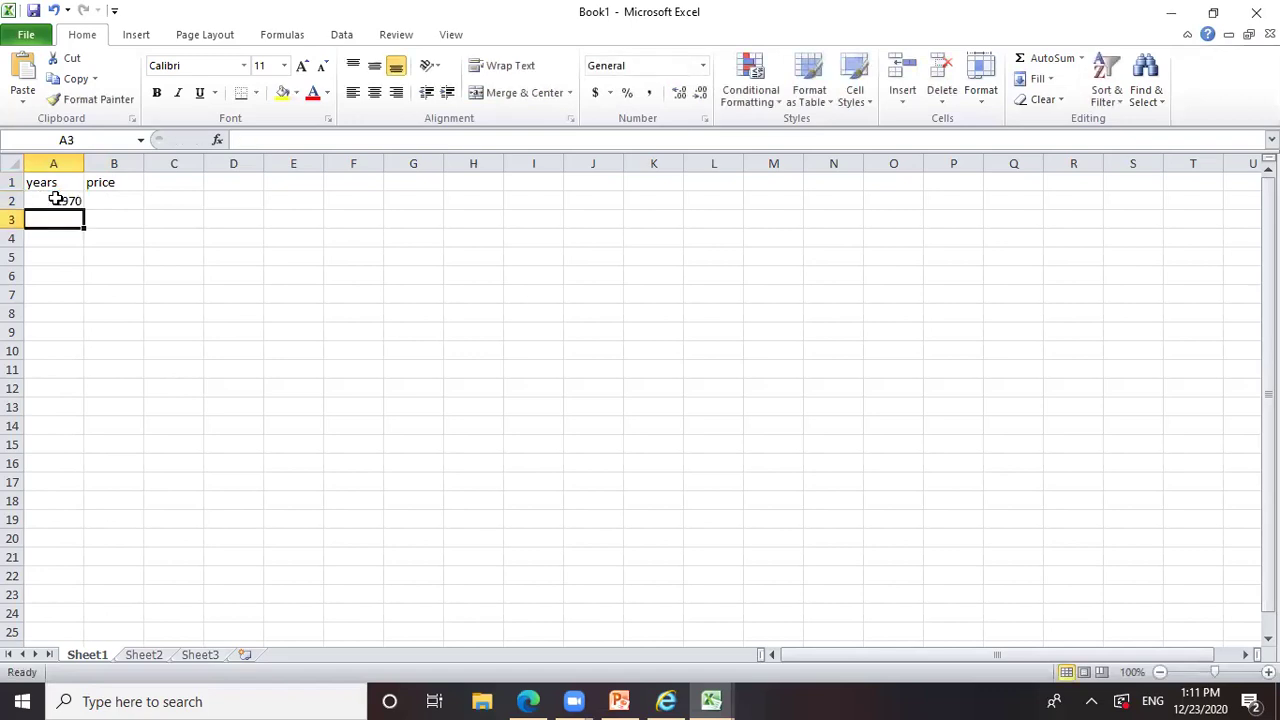
Step: Set A2 to 2004 and continue the consecutive years down the column to 2011 in A9
click(57, 199)
key(BackSpace)
text(2004)
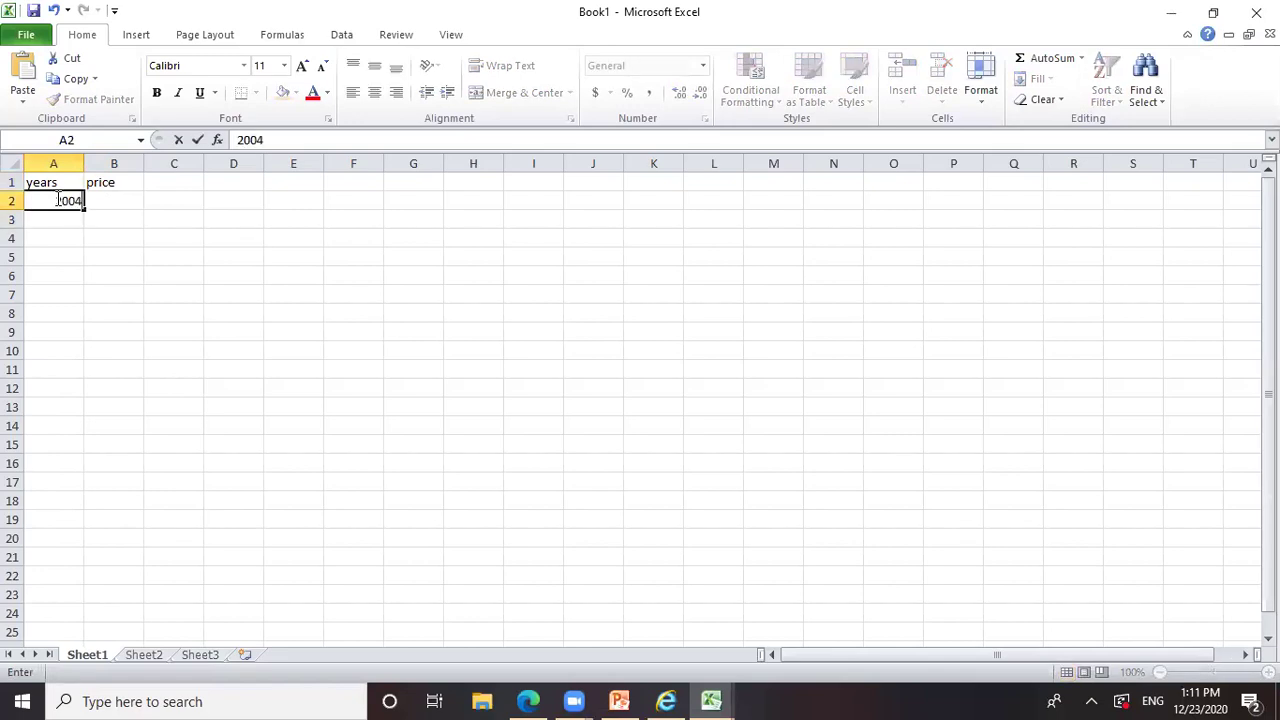
key(Return)
text(2005)
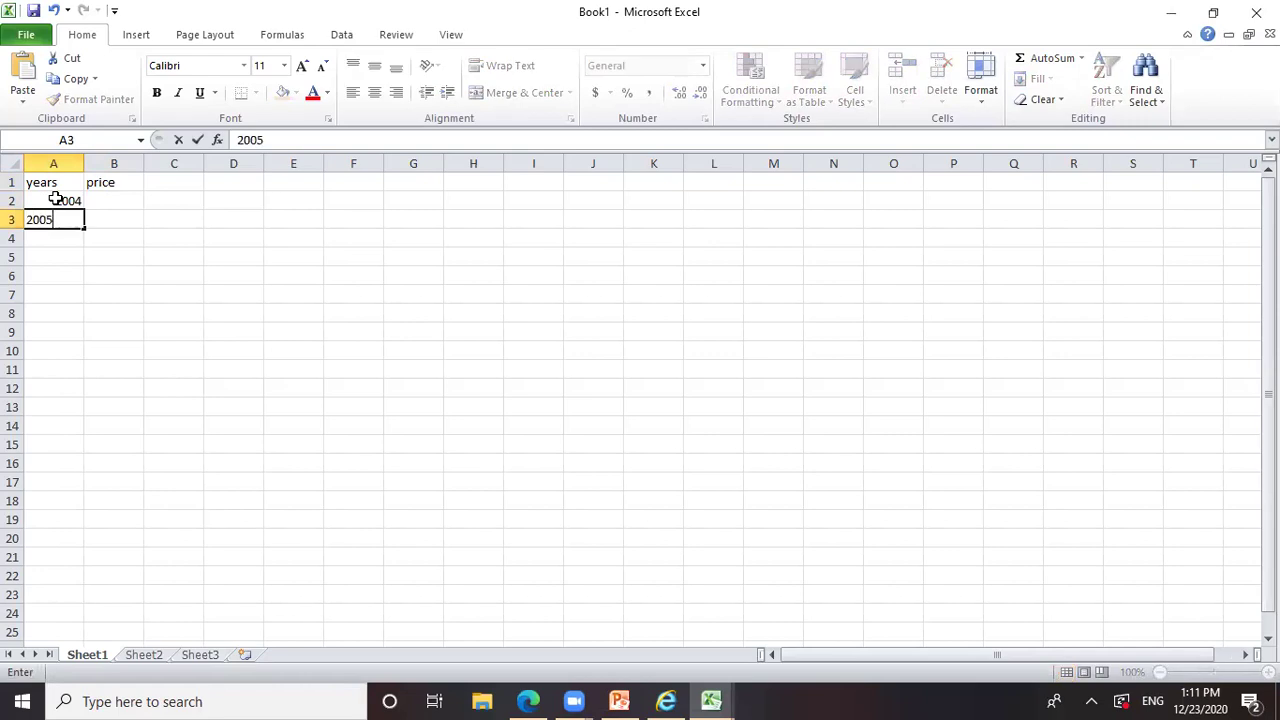
key(Return)
text(2006)
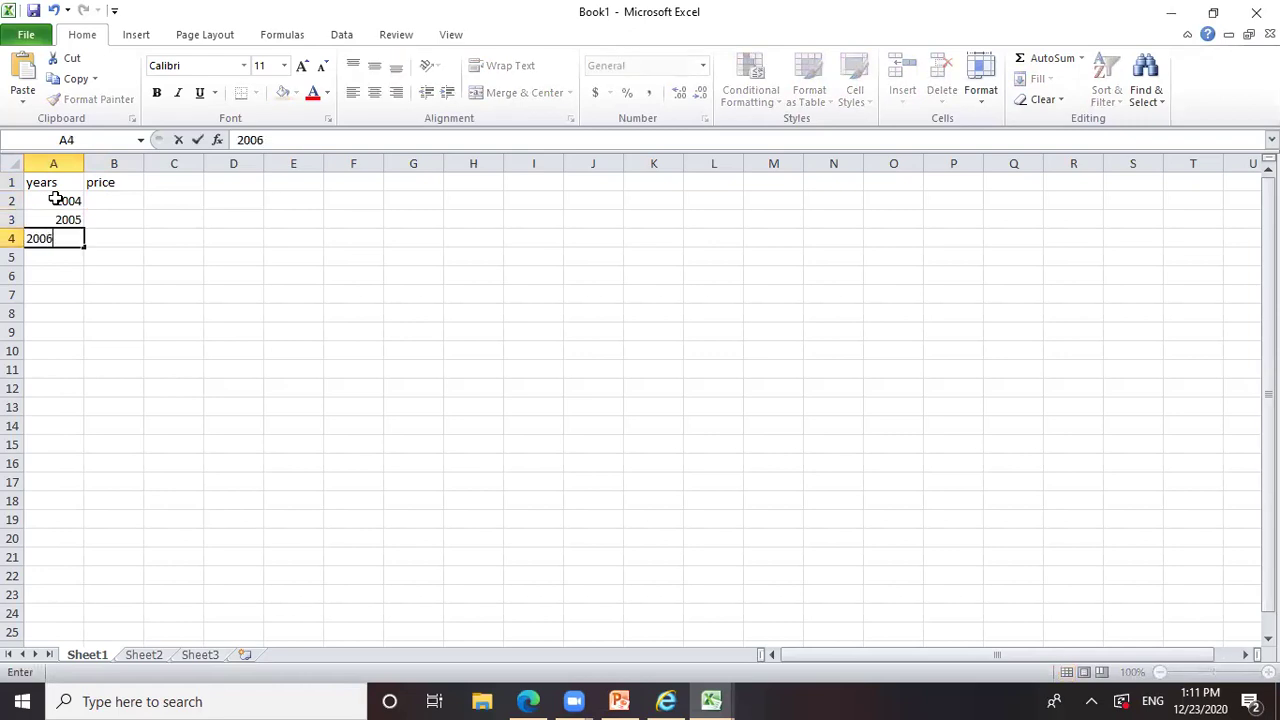
key(Return)
text(2007)
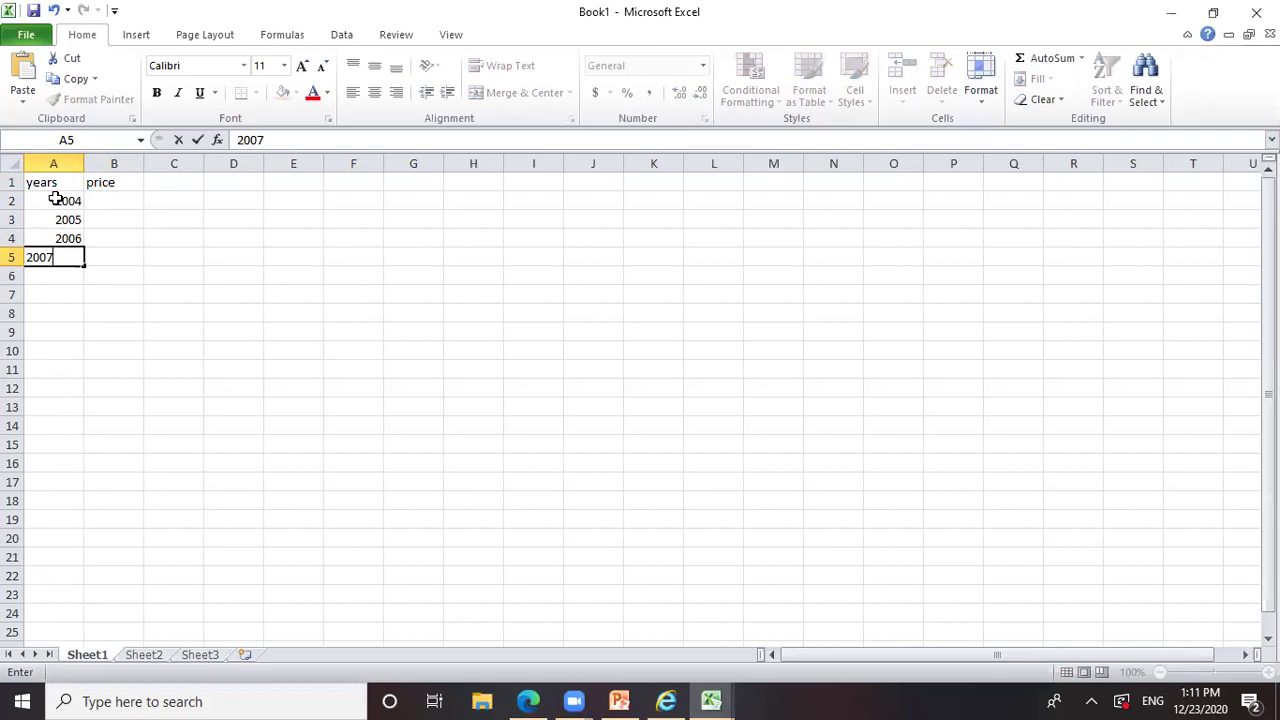
key(Return)
text(2008)
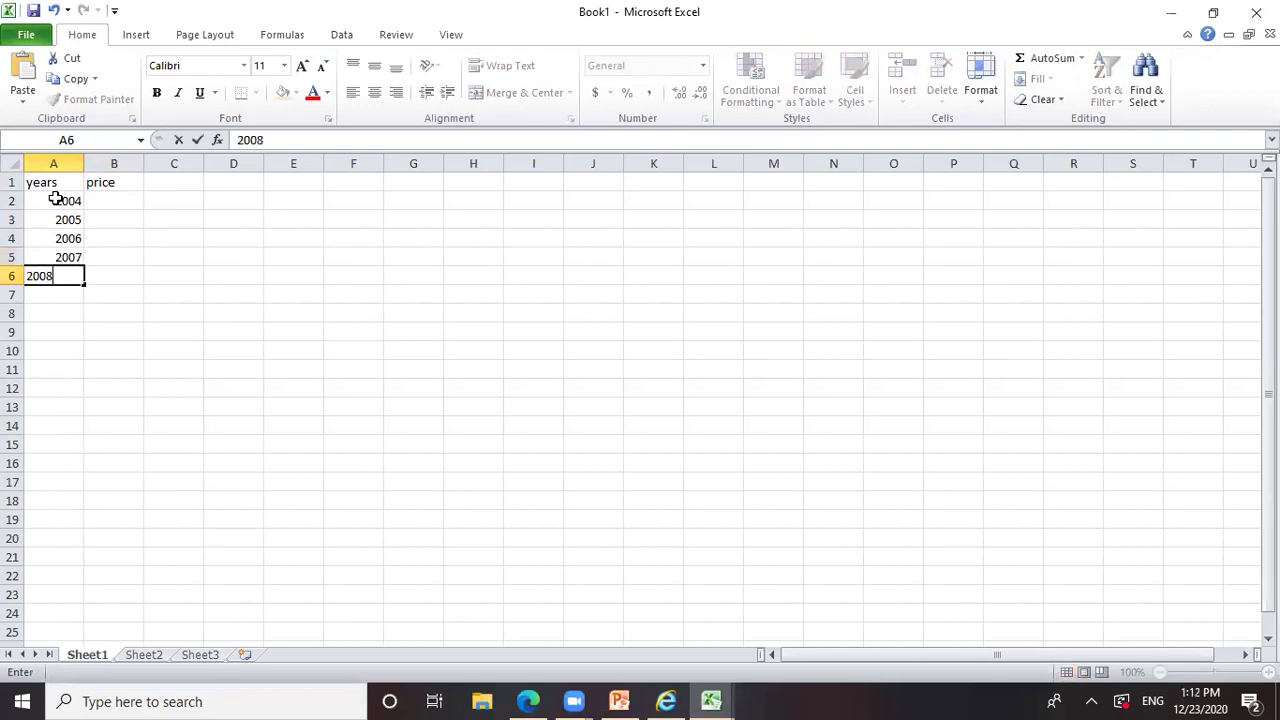
key(Return)
text(2009)
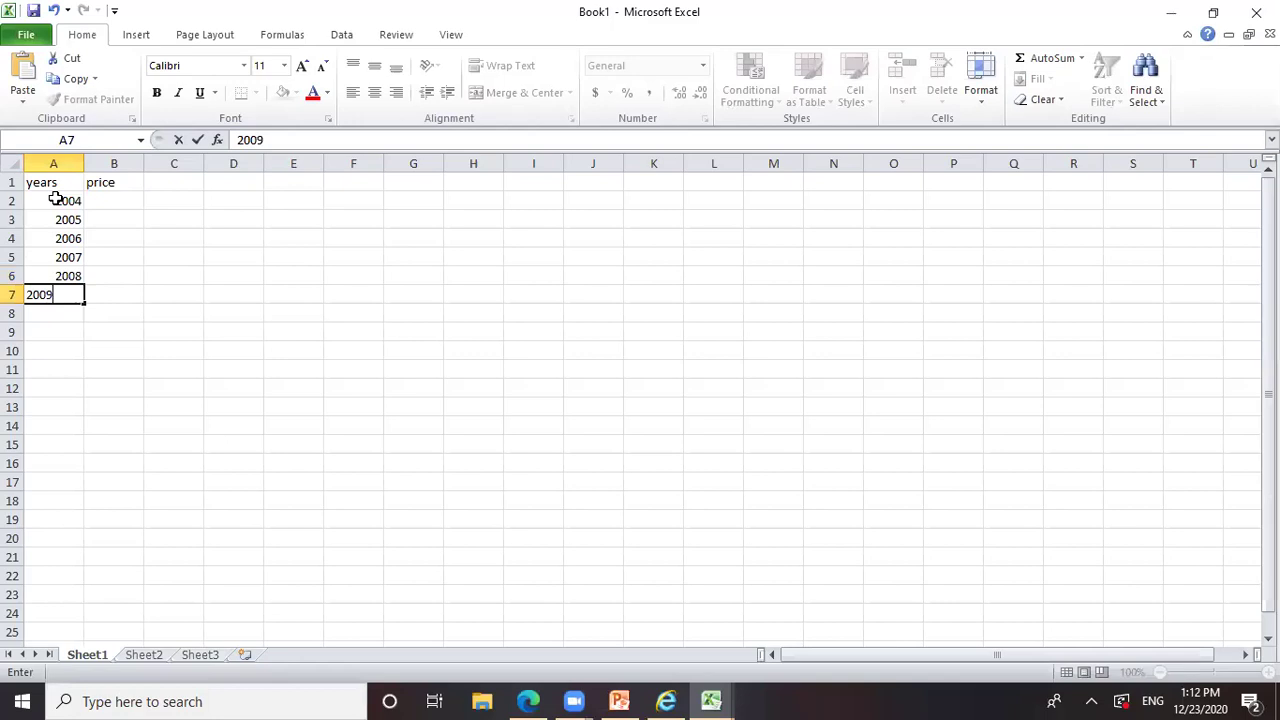
key(Return)
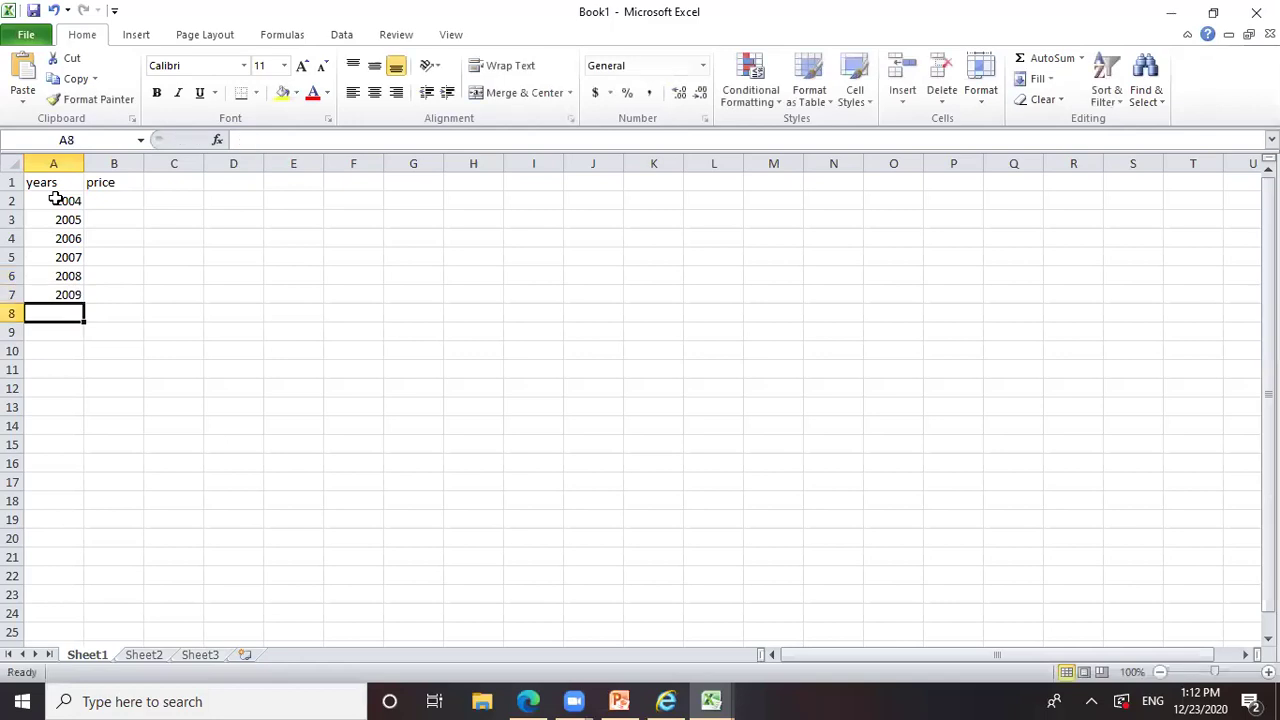
text(2010)
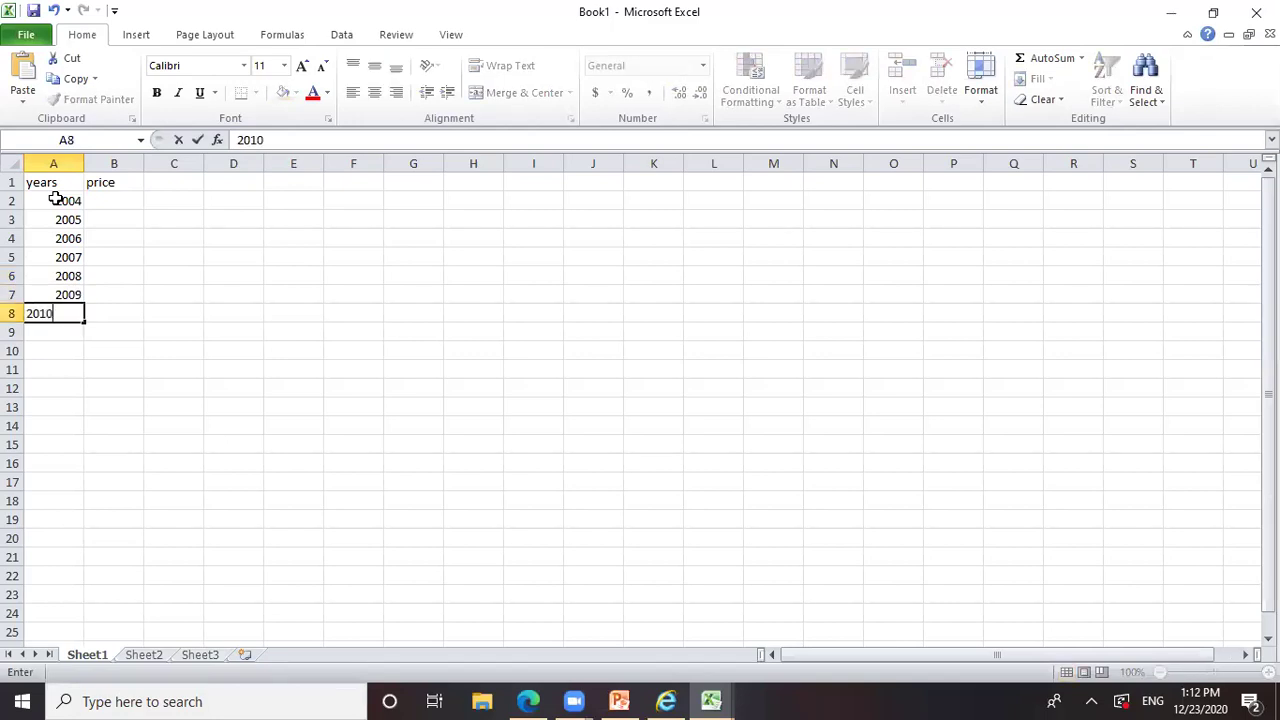
key(Return)
text(2011)
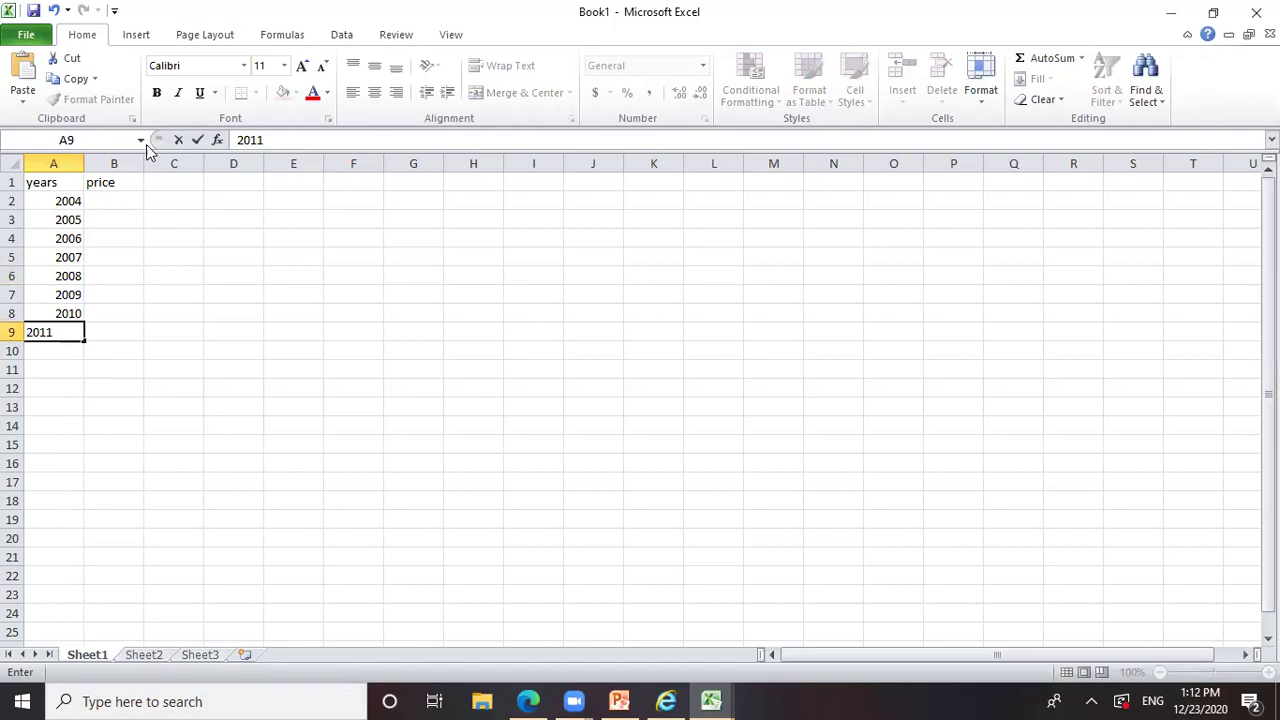
Step: Enter the prices 187, 161, 149, 142, 125, 129, 133 and 140 in B2 through B9
click(112, 203)
text(187)
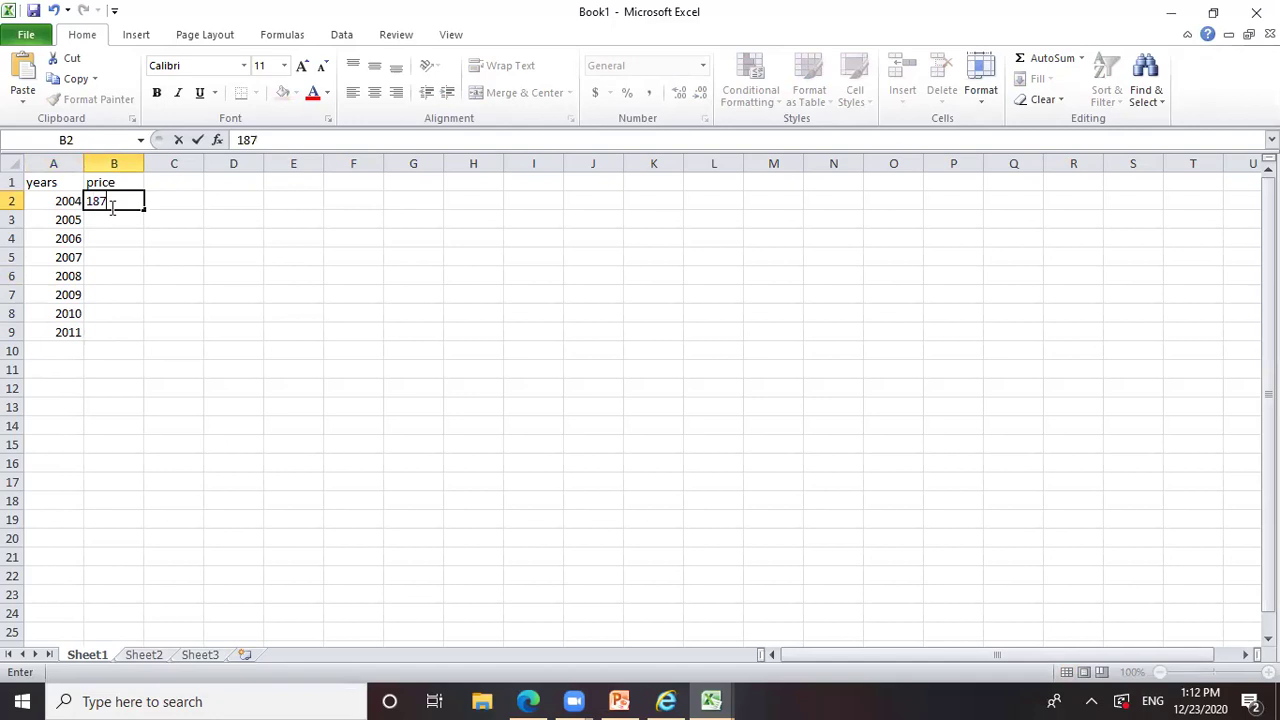
click(113, 215)
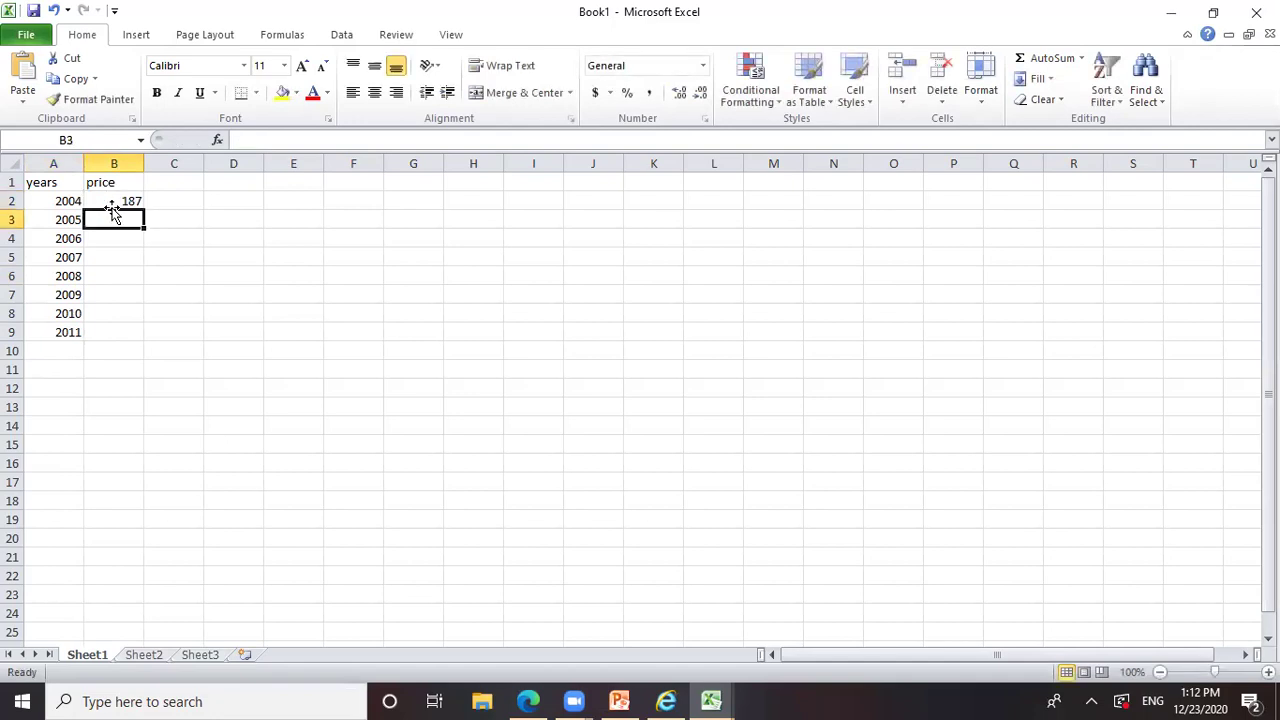
text(161)
key(Return)
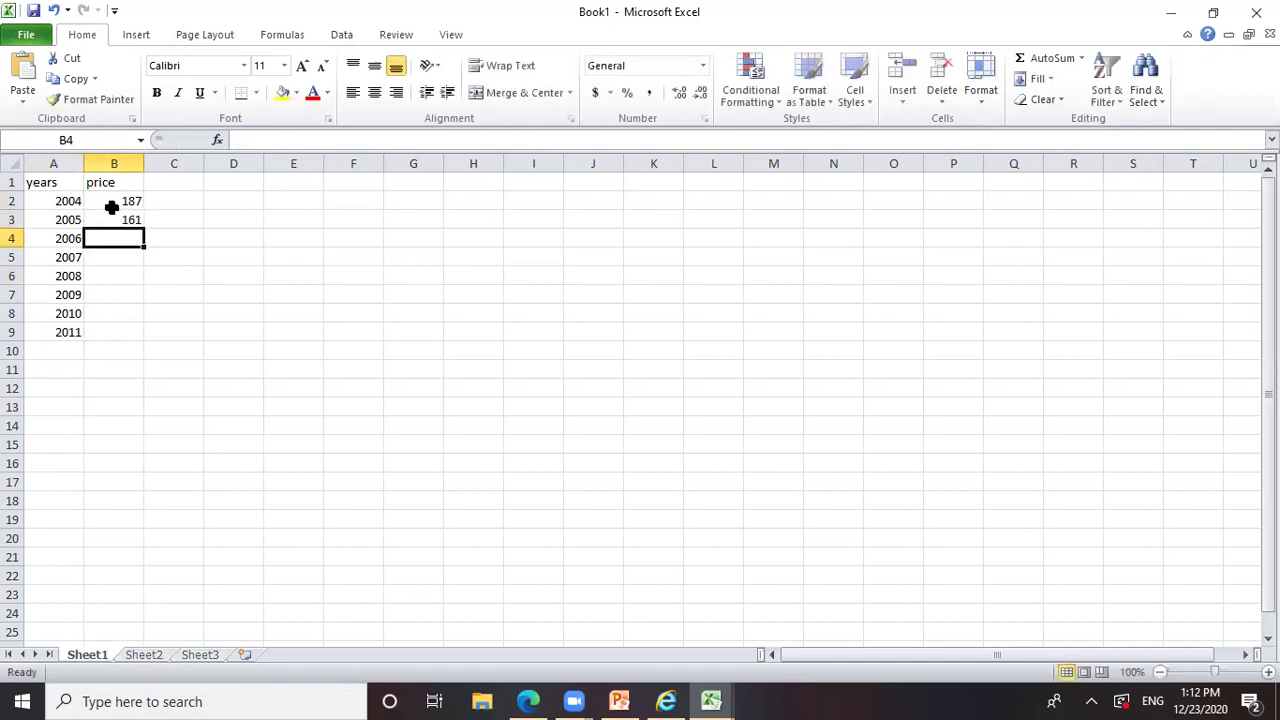
text(149)
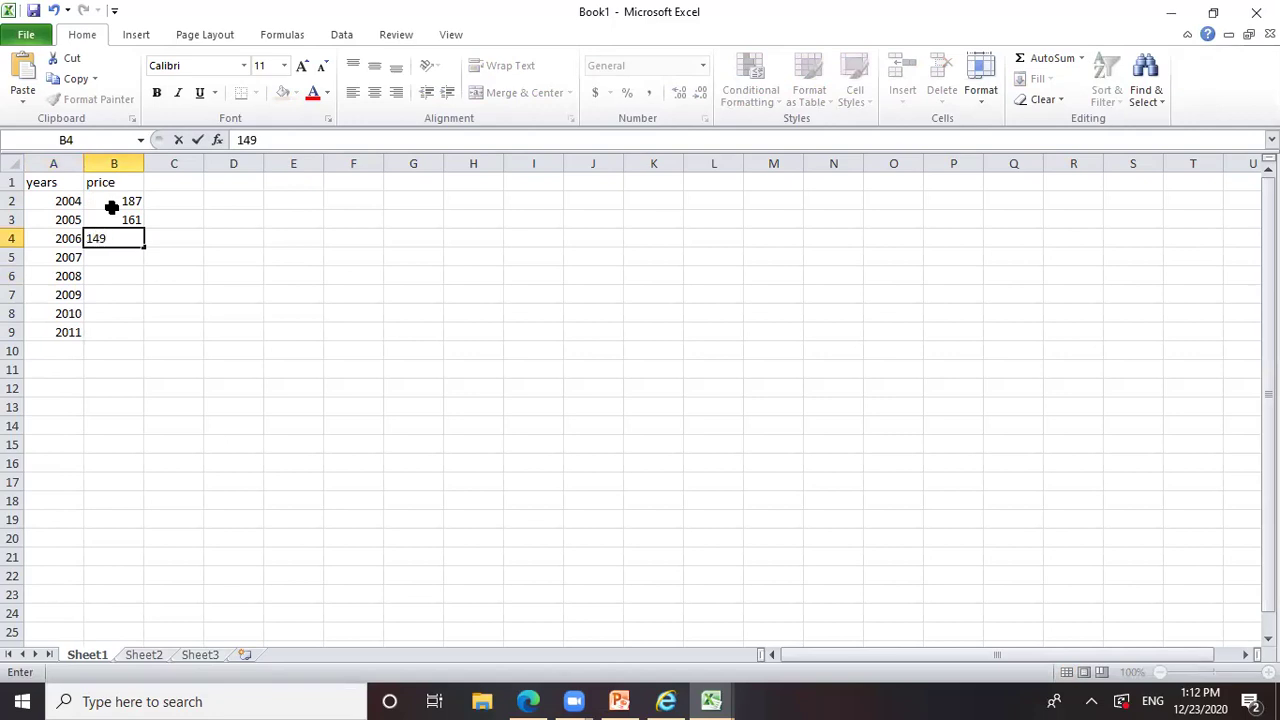
key(Return)
text(142)
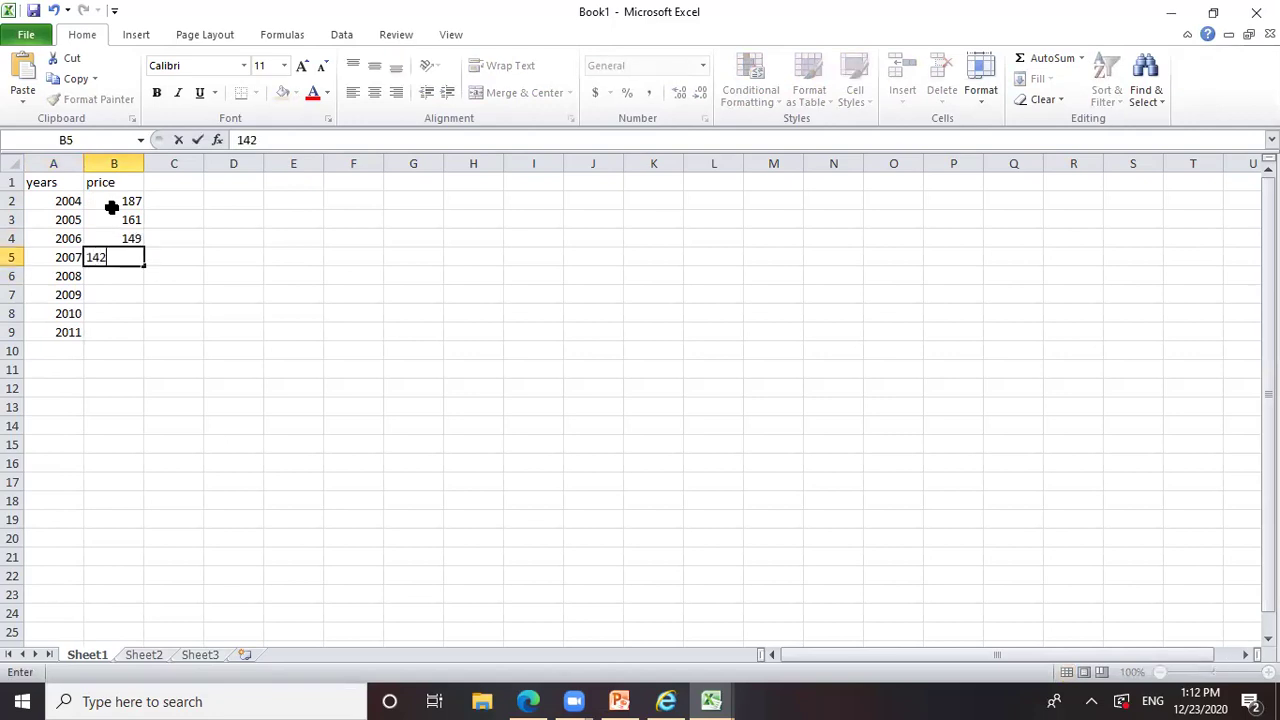
key(Return)
text(125)
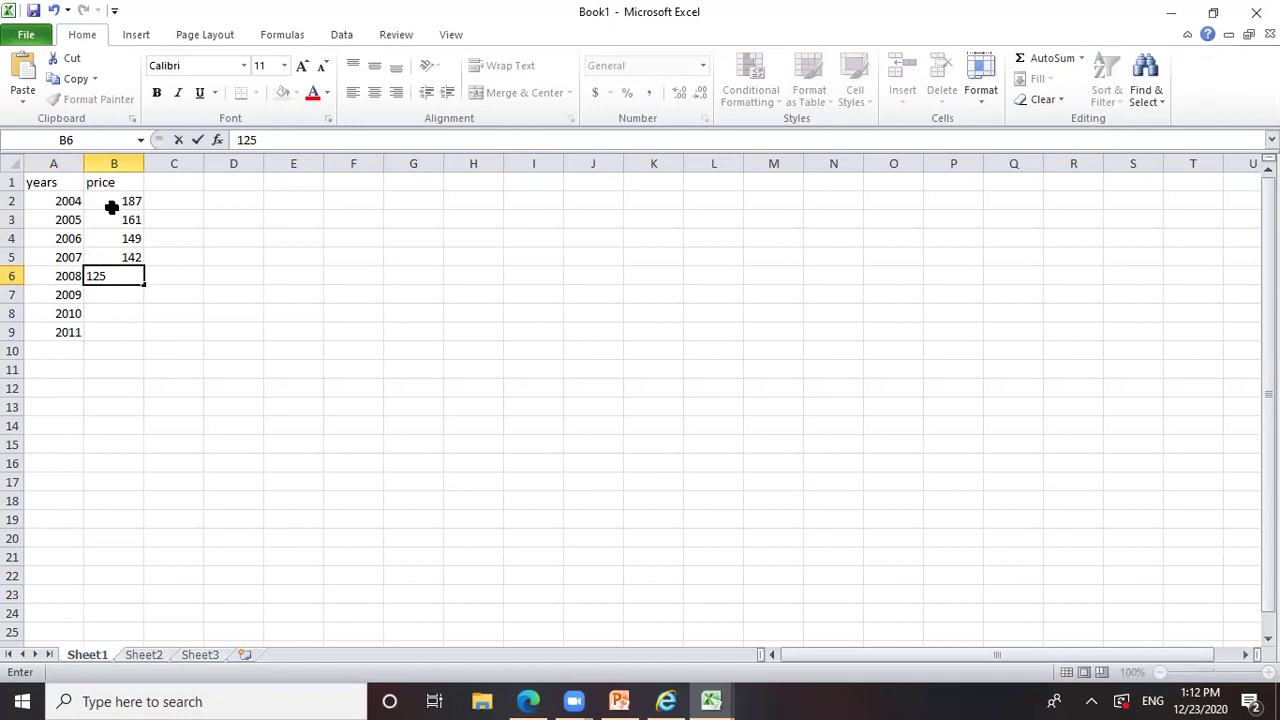
key(Return)
text(129)
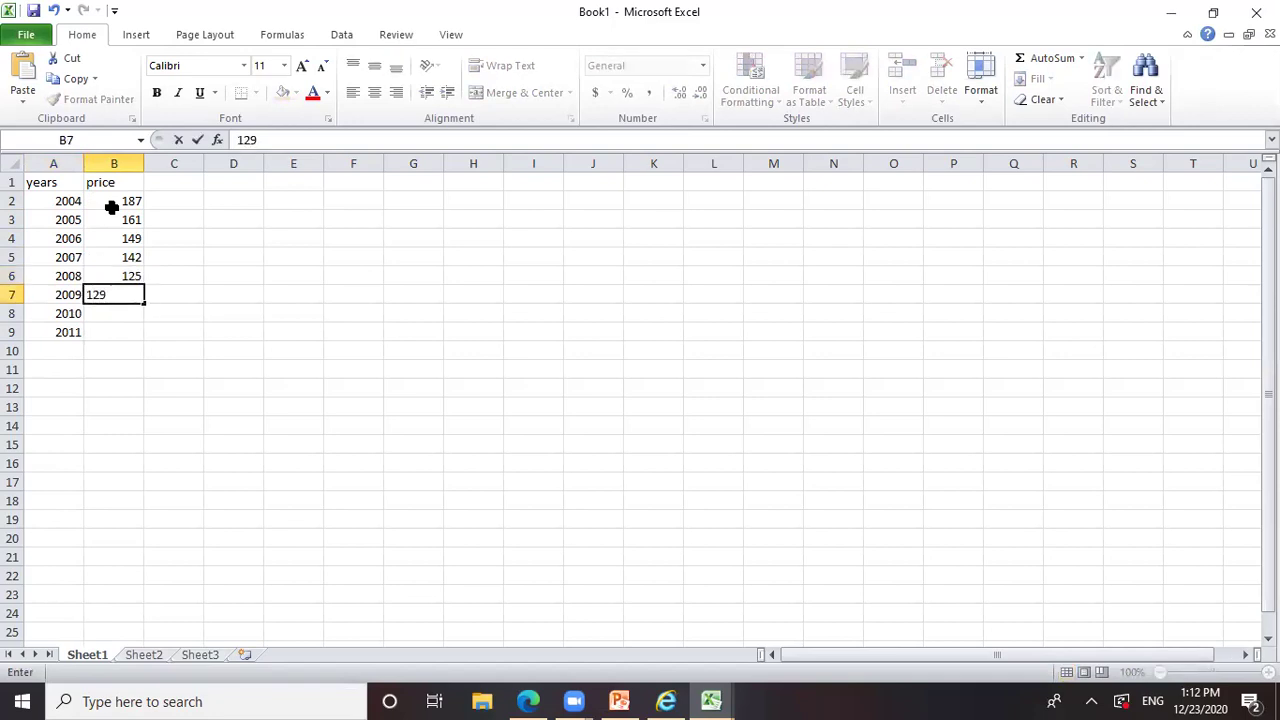
key(Return)
text(133)
key(Left)
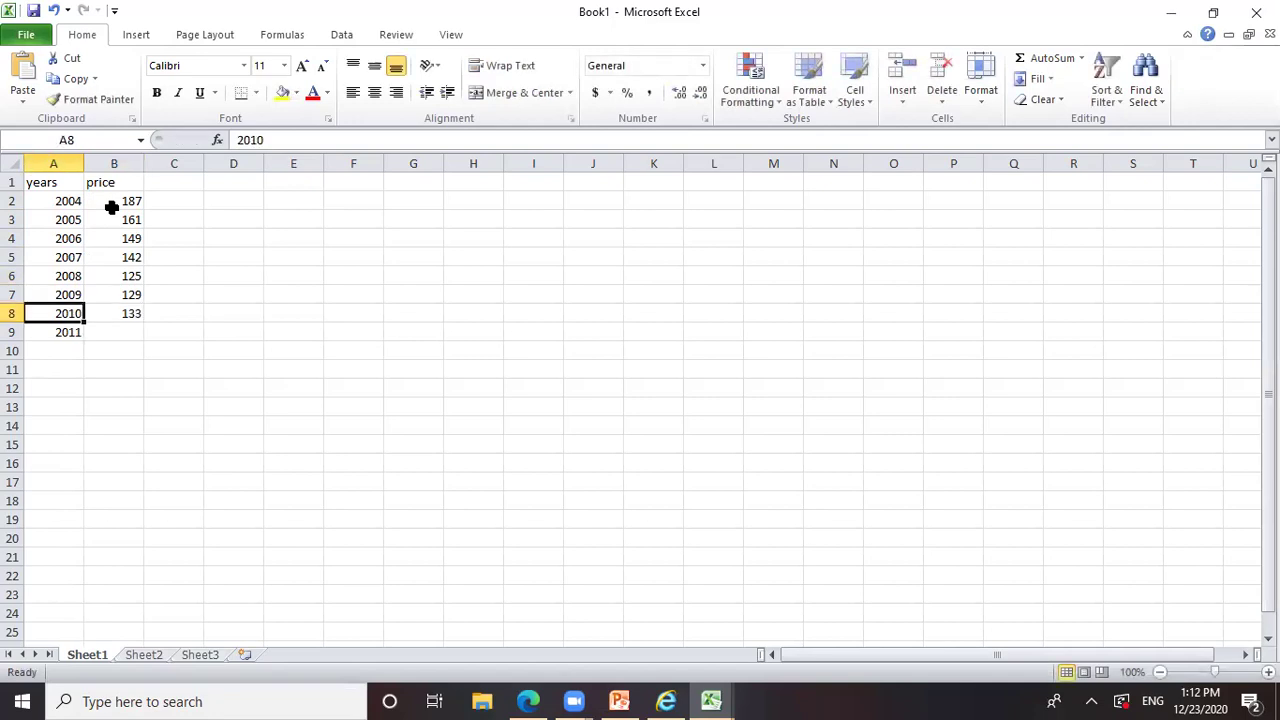
key(Right)
key(Down)
text(1)
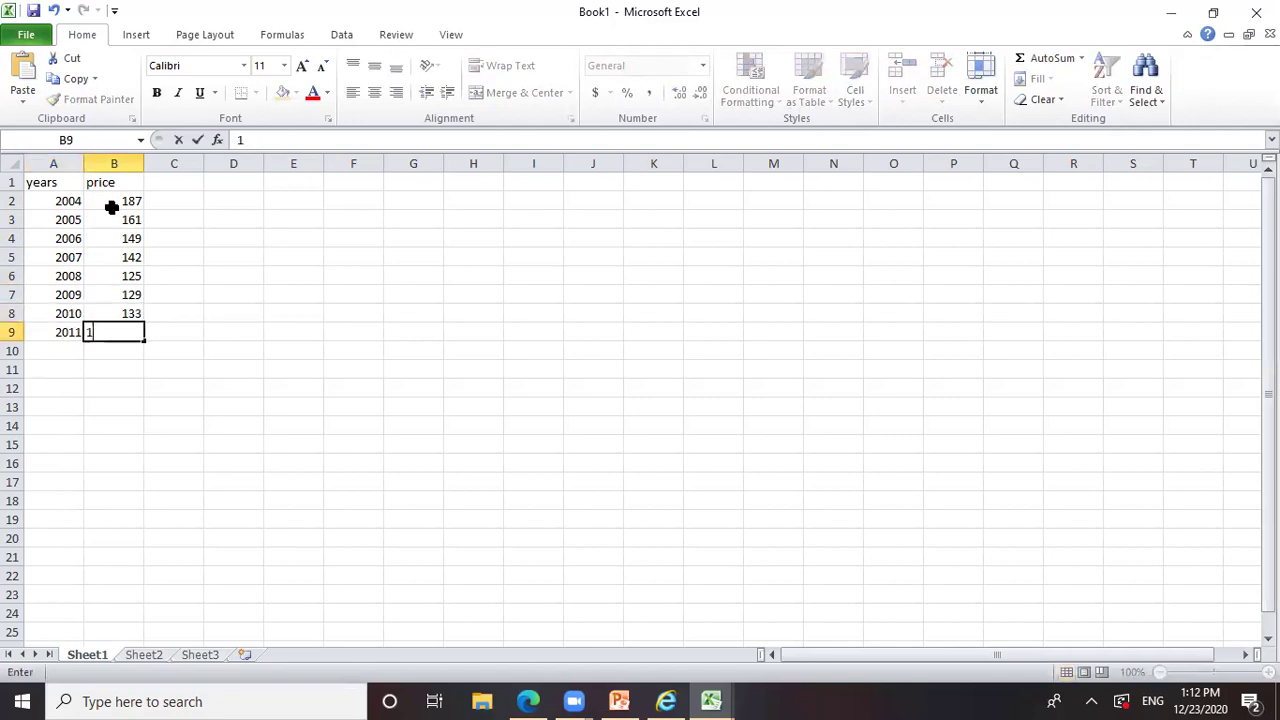
text(40)
Step: Add the heading "pn/po*100" in C1 for the price index column
click(175, 181)
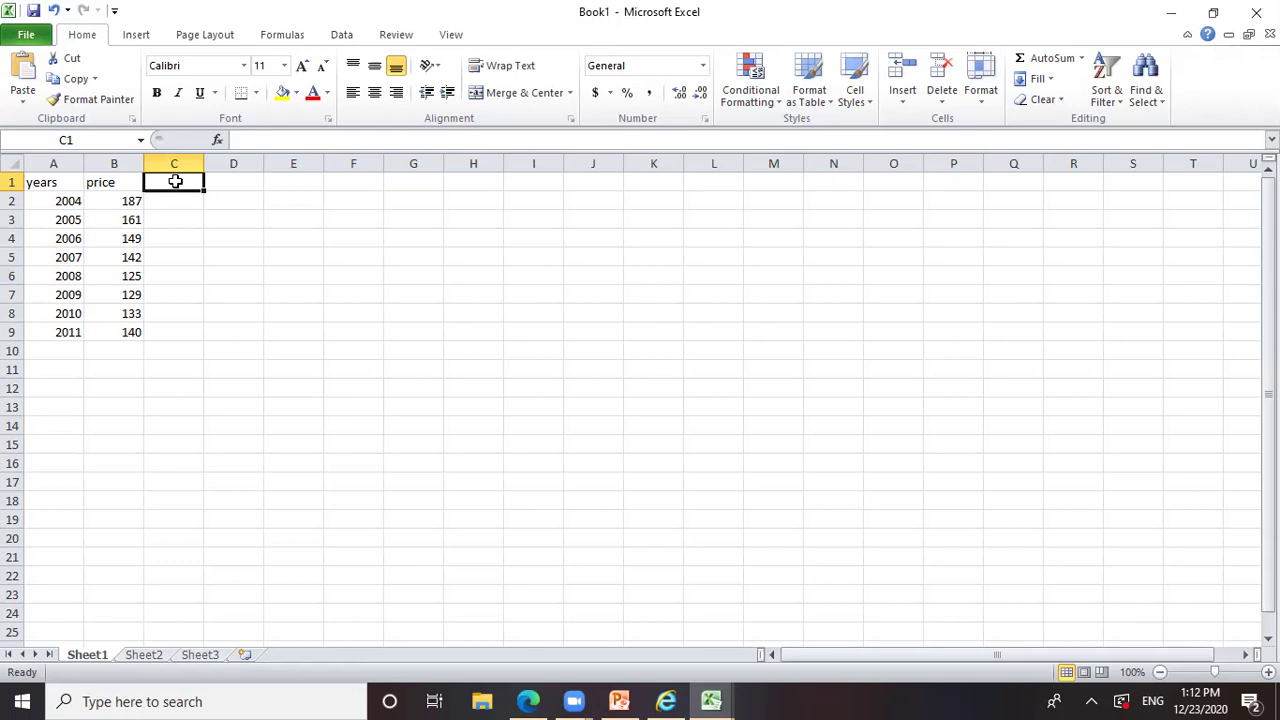
text(pn/)
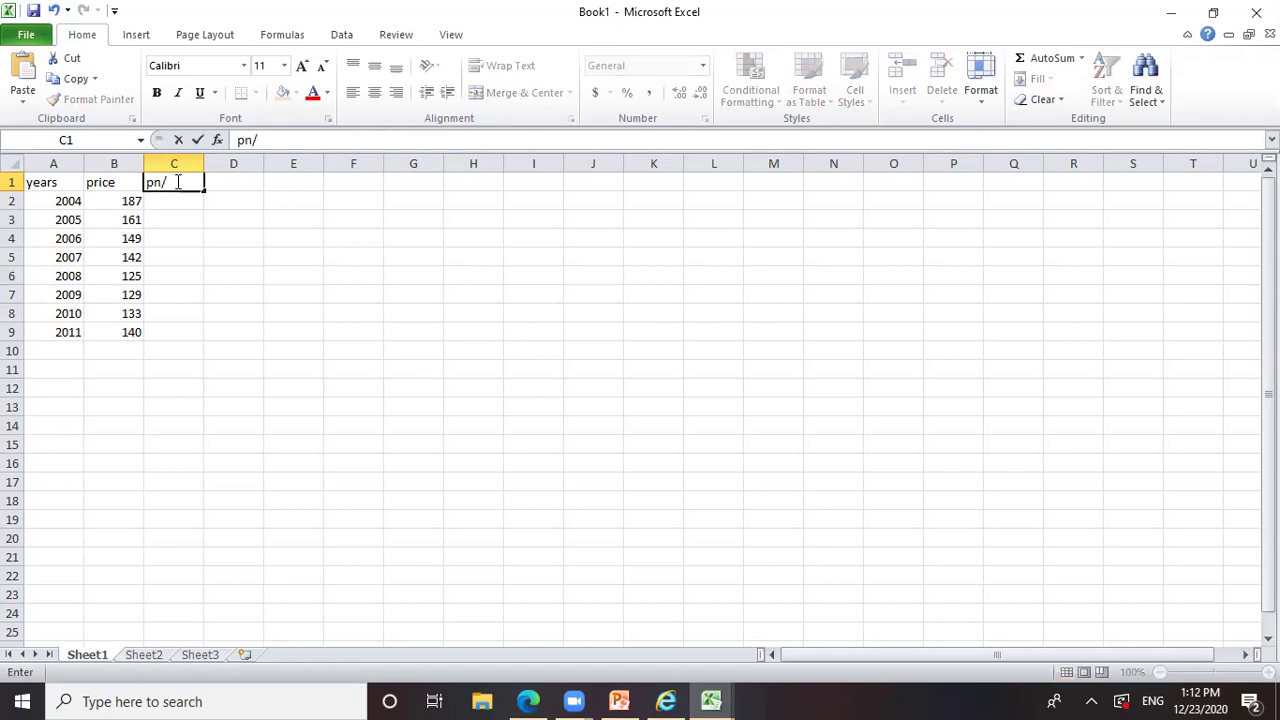
text(po*100)
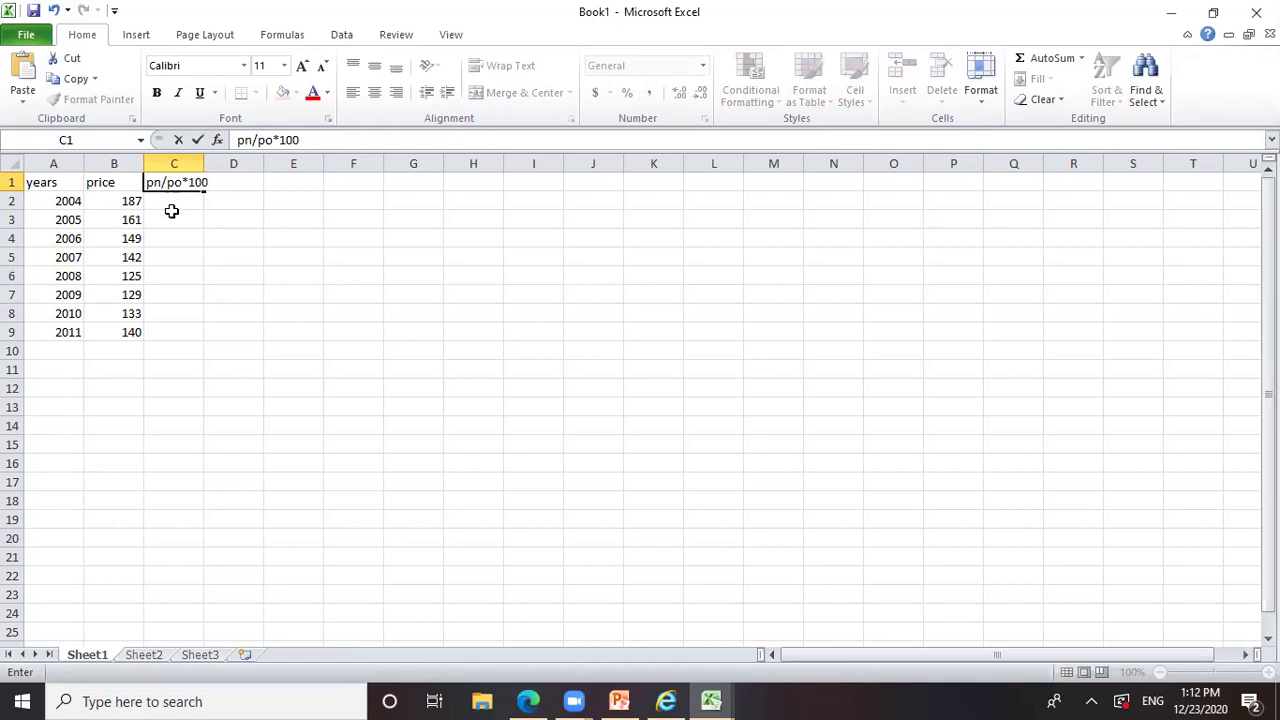
click(172, 207)
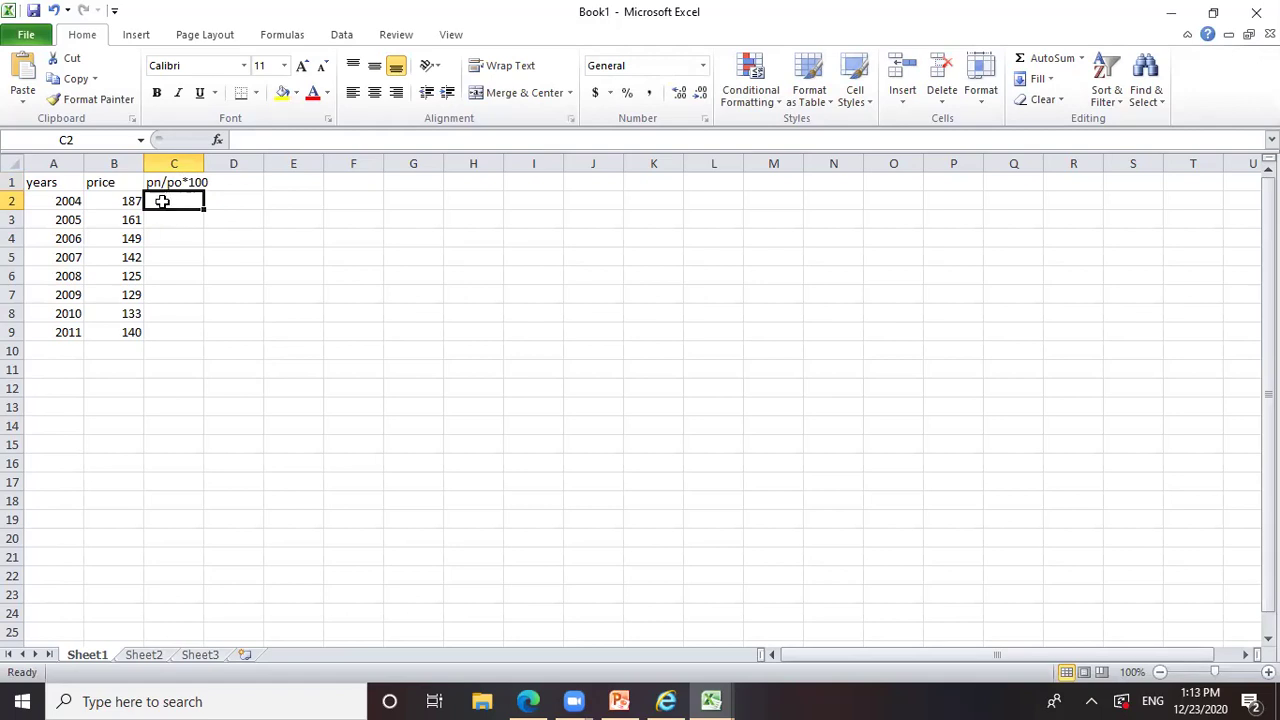
text(=)
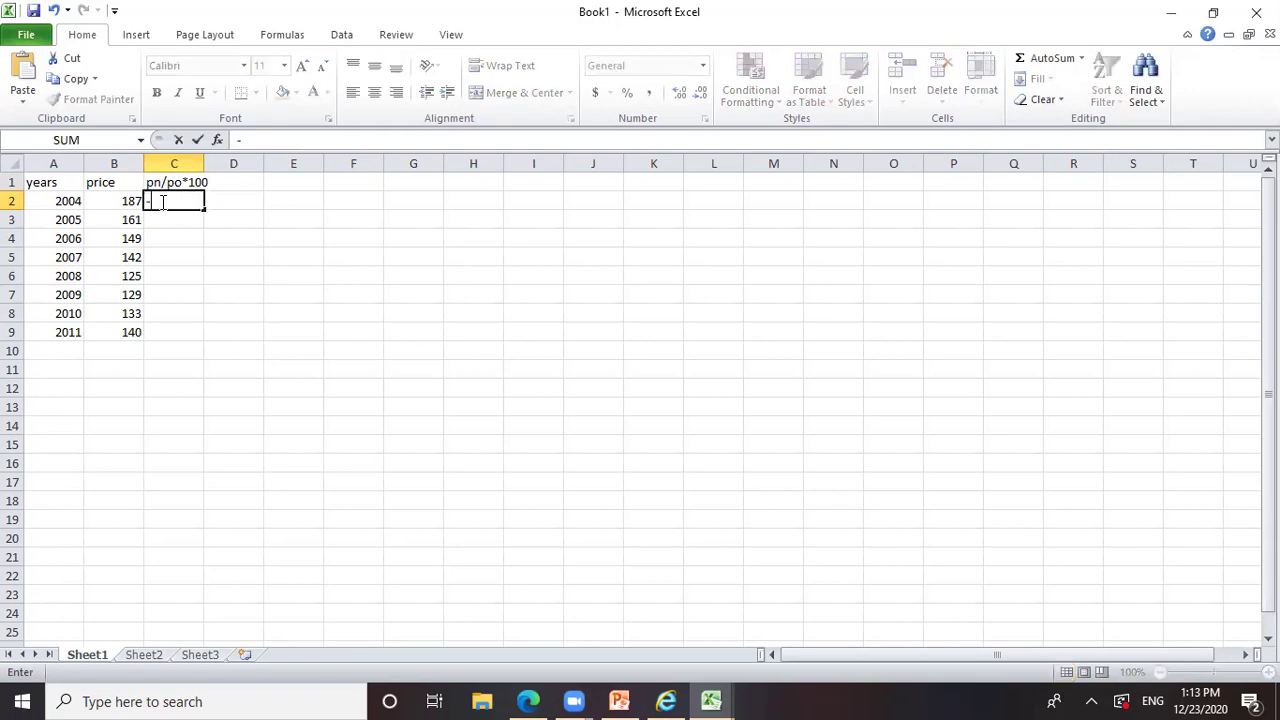
key(Escape)
text(=)
text(1)
key(BackSpace)
key(Escape)
Step: Enter 100 in C2 as the 2004 index and the formula =(161/187)*100 in C3
text(100)
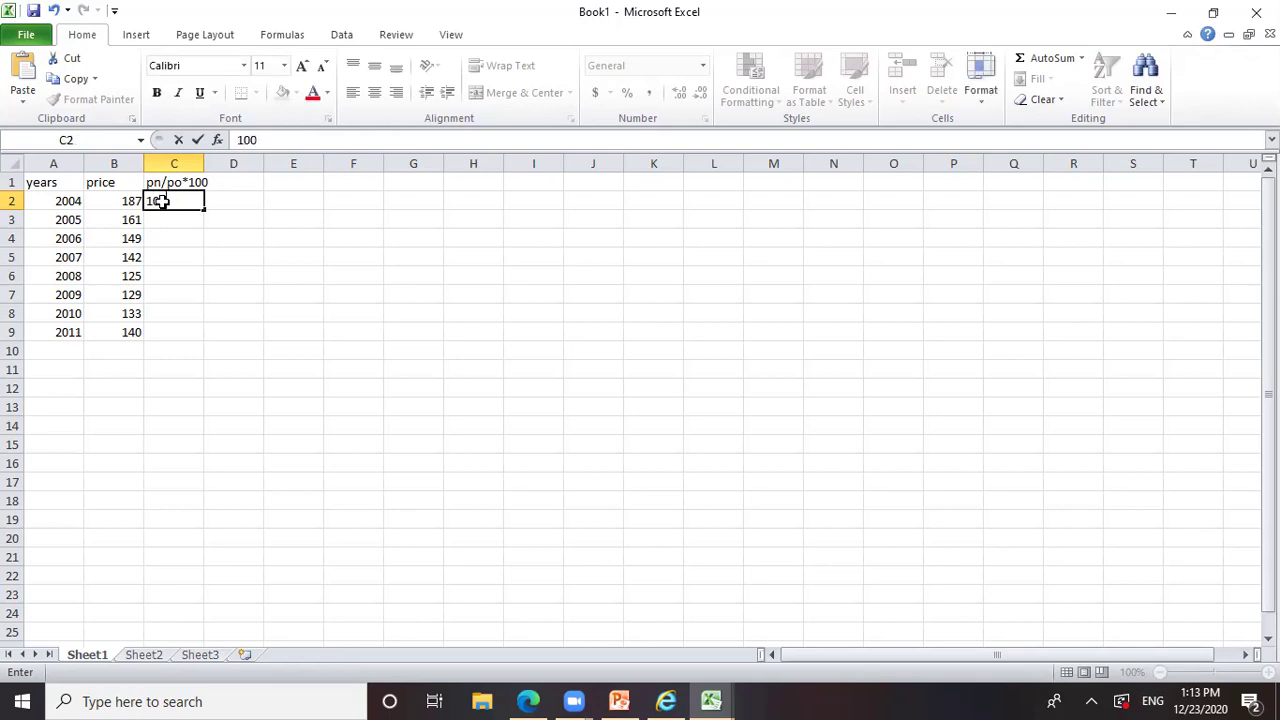
key(Return)
text(=)
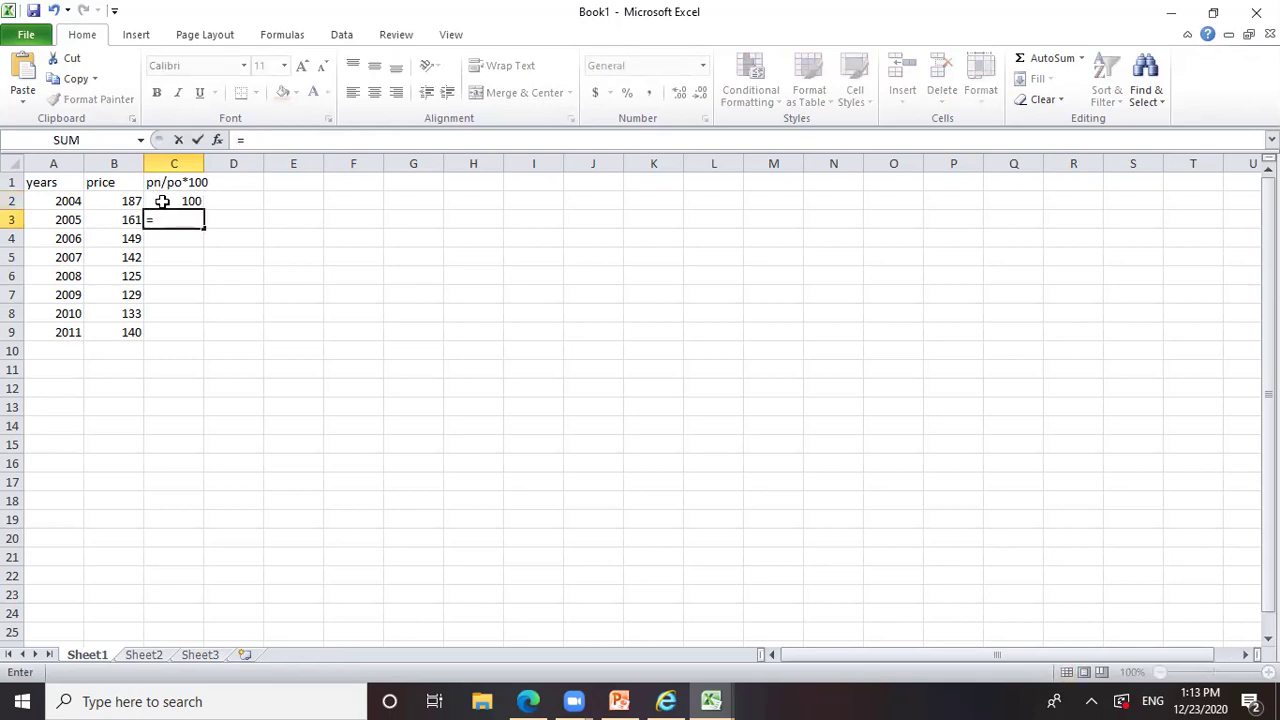
text((161/187)
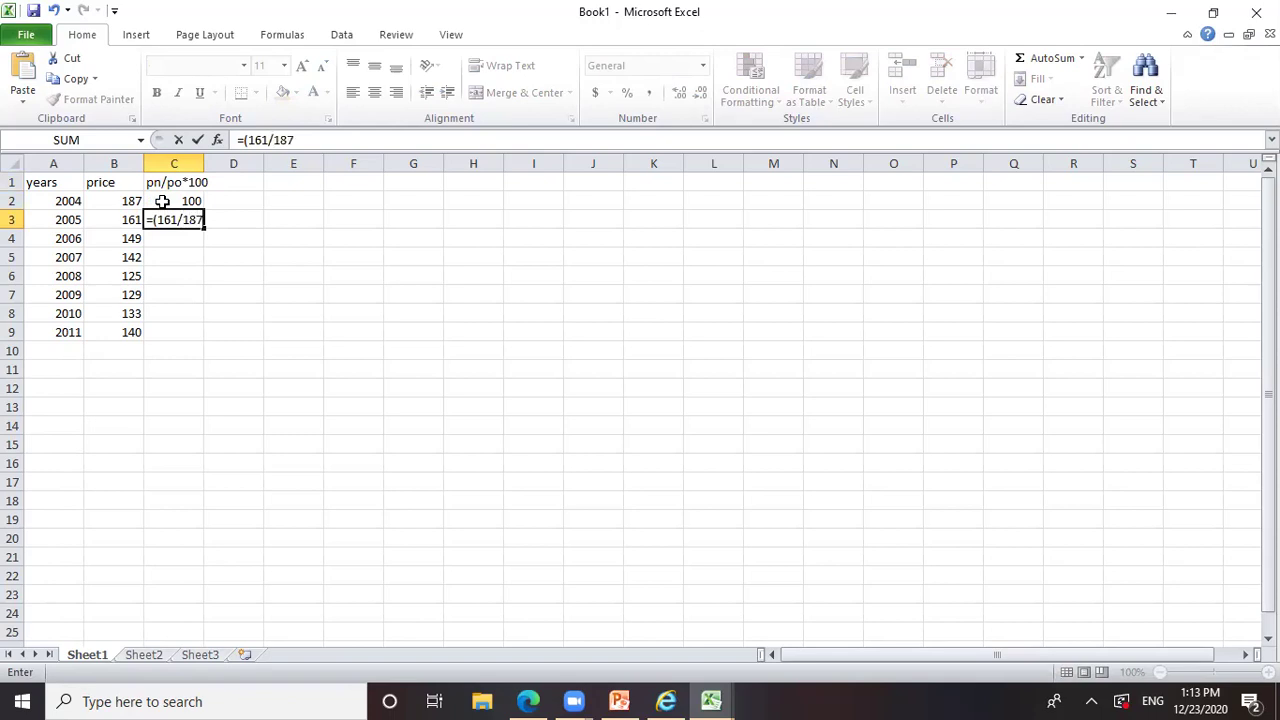
text()81)
key(BackSpace)
key(BackSpace)
text(*100)
key(Return)
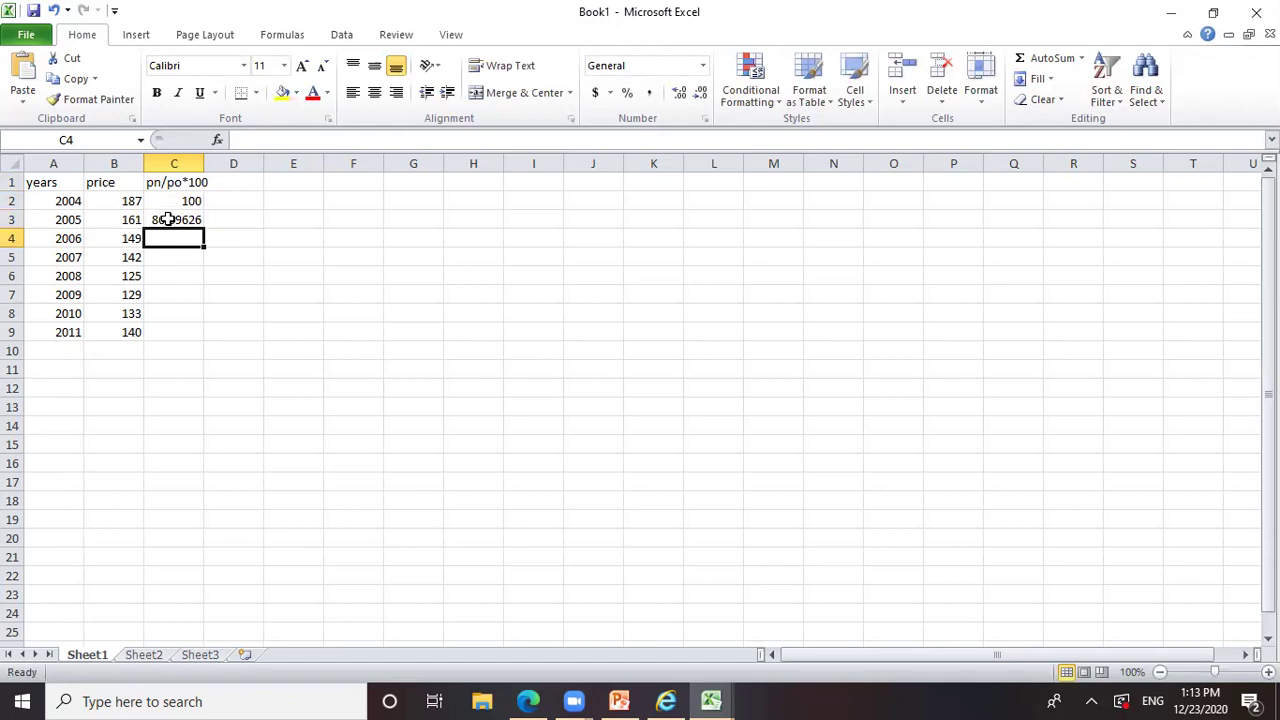
Step: Try to fill the C3 formula down through C9, and undo the fill
click(168, 219)
drag(200, 224, 206, 338)
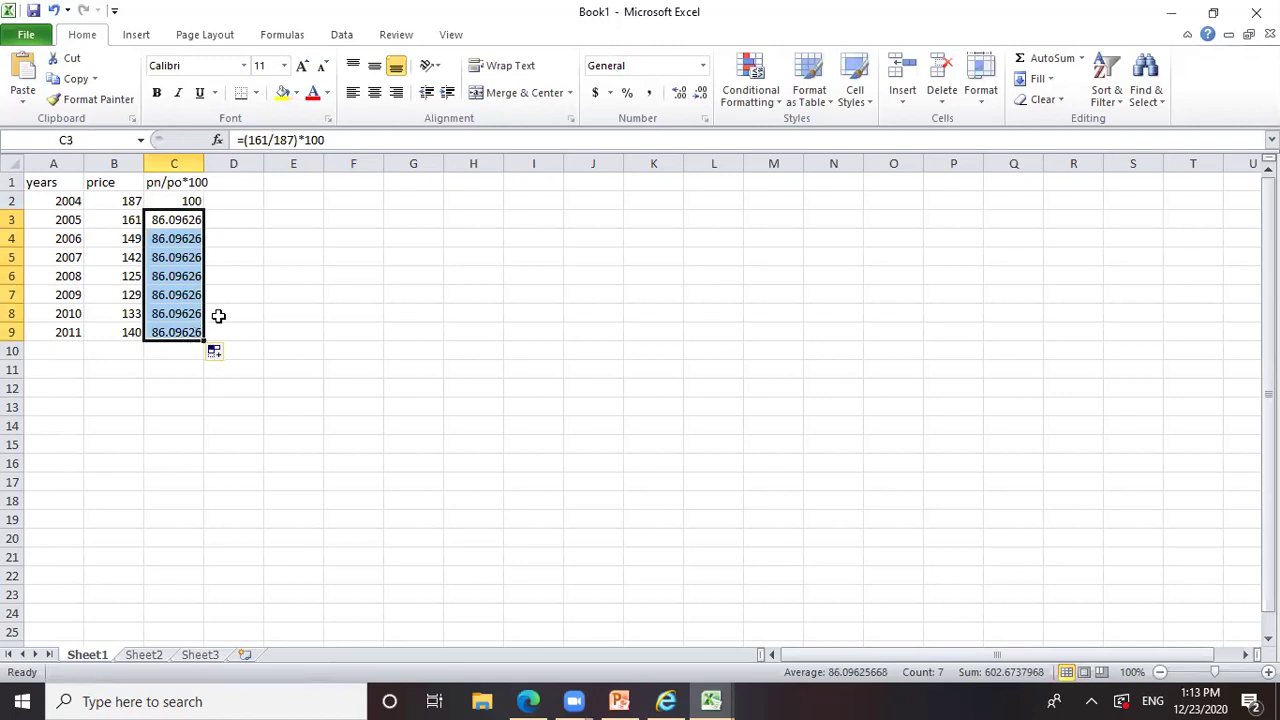
key(ctrl+z)
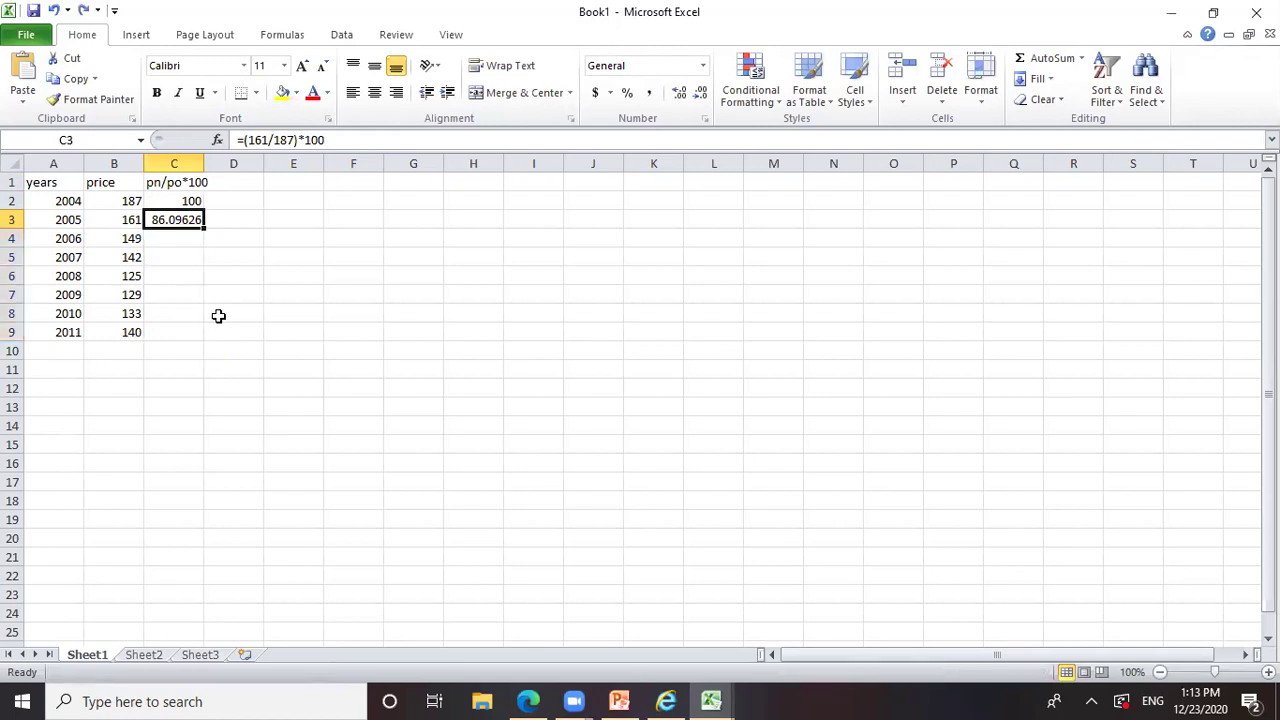
Step: Enter the formula =(149/187)*100 in C4 for the 2006 price index
click(170, 239)
text(=(149)
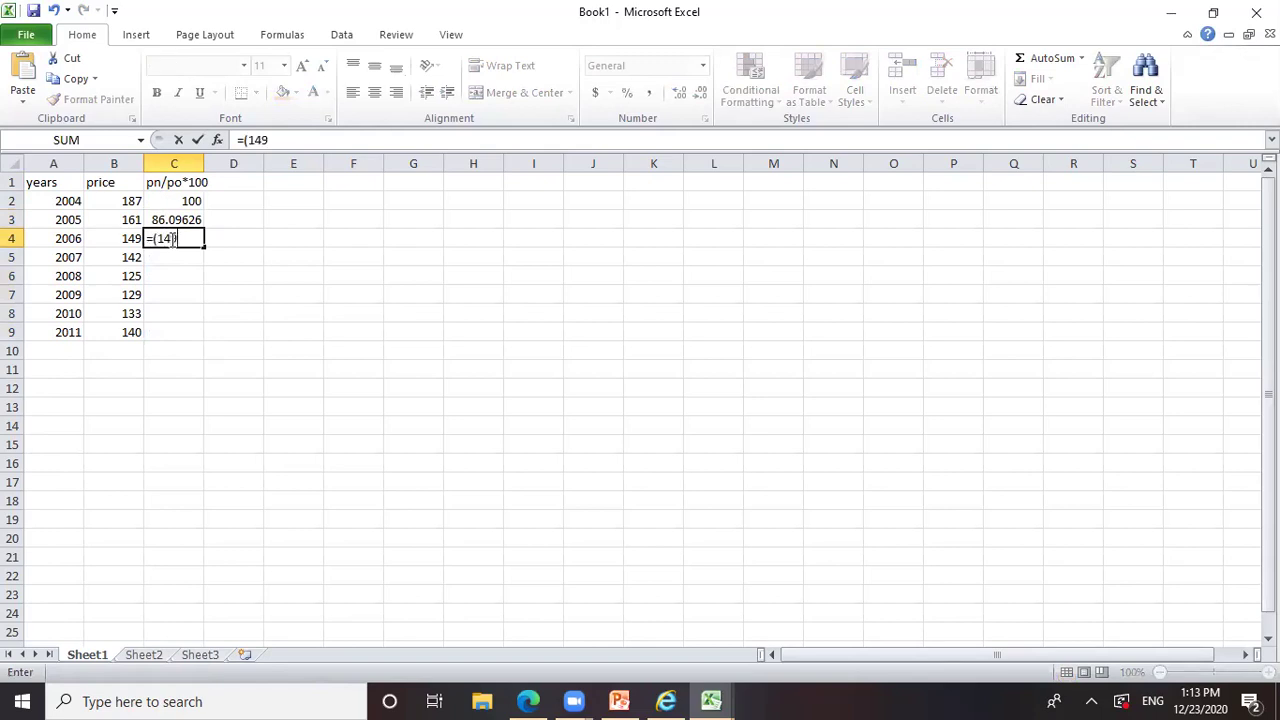
text(/187)*100)
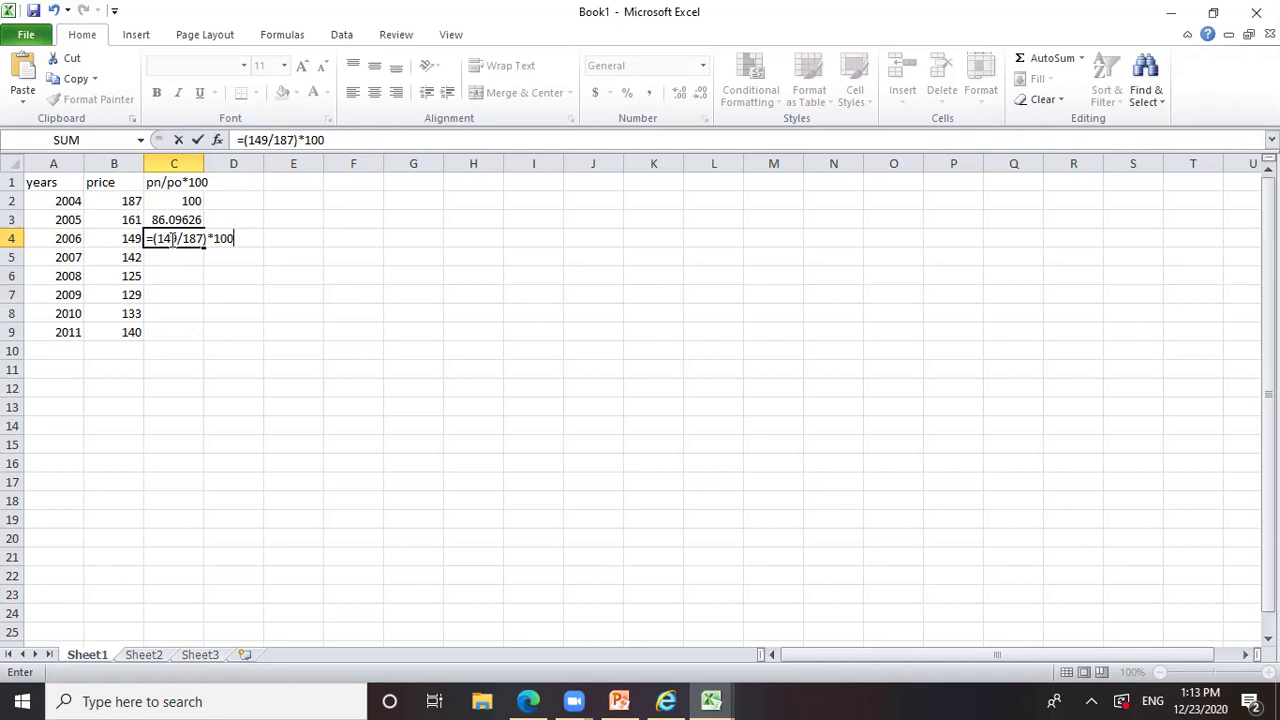
key(Left)
key(Right)
key(Down)
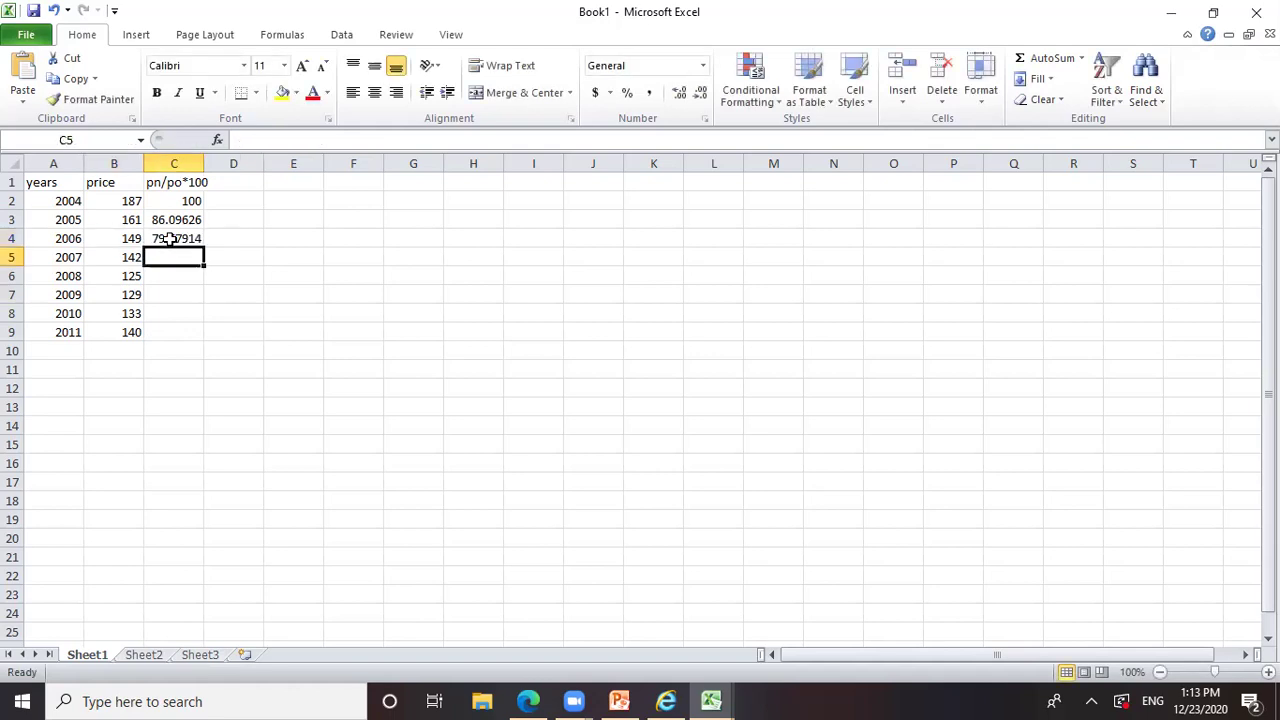
Step: Enter the index formulas =(142/187)*100 in C5 for 2007 and =(125/187)*100 in C6 for 2008
text(=(142)
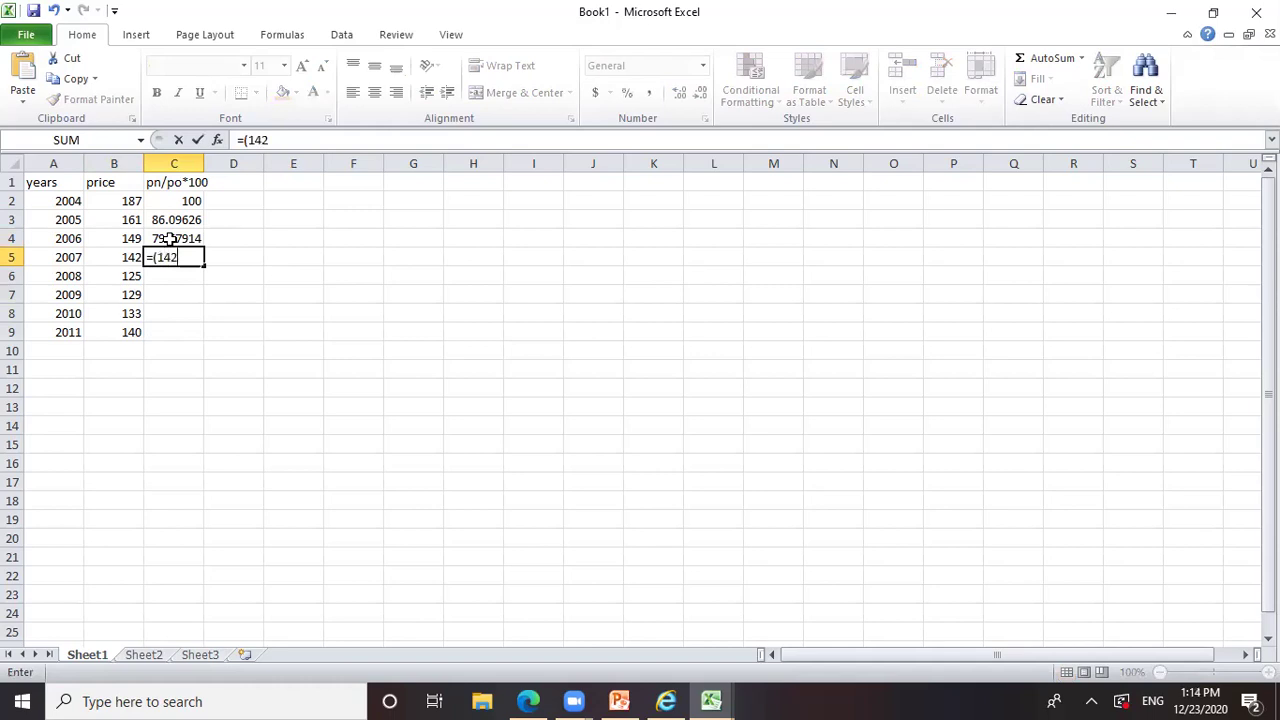
text(/187)*100)
key(Return)
text(=)
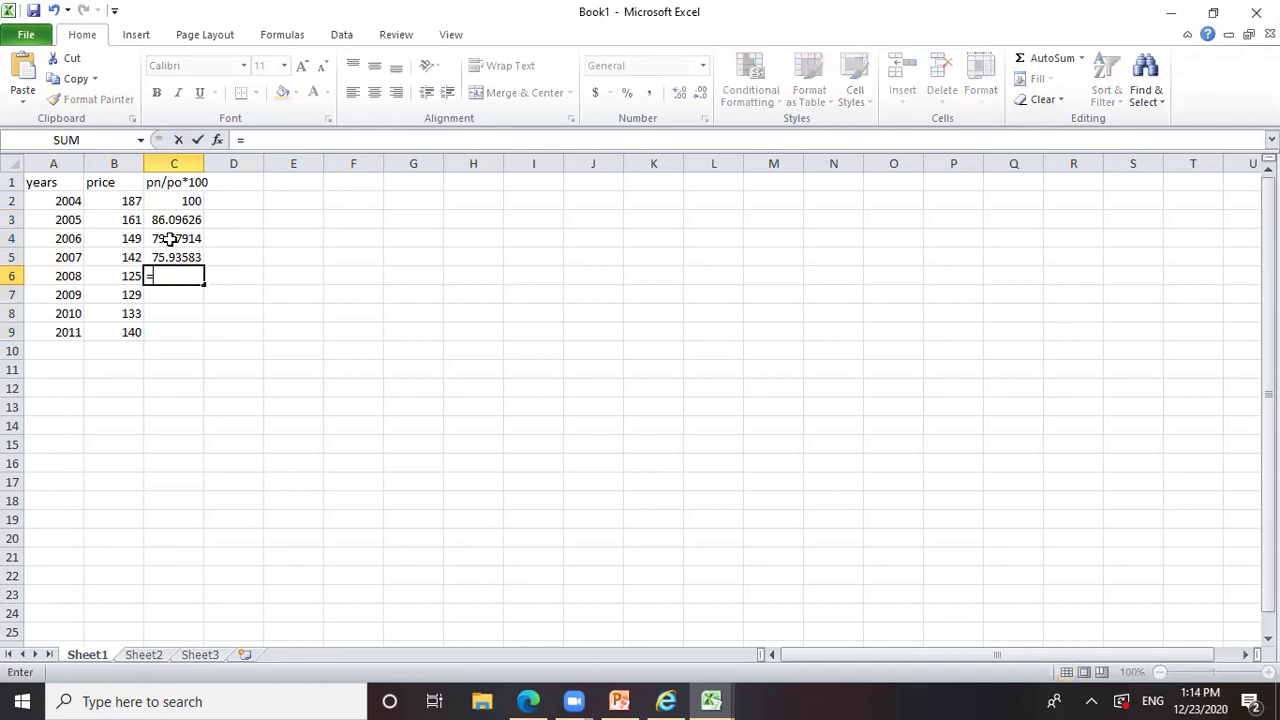
text((125/18)
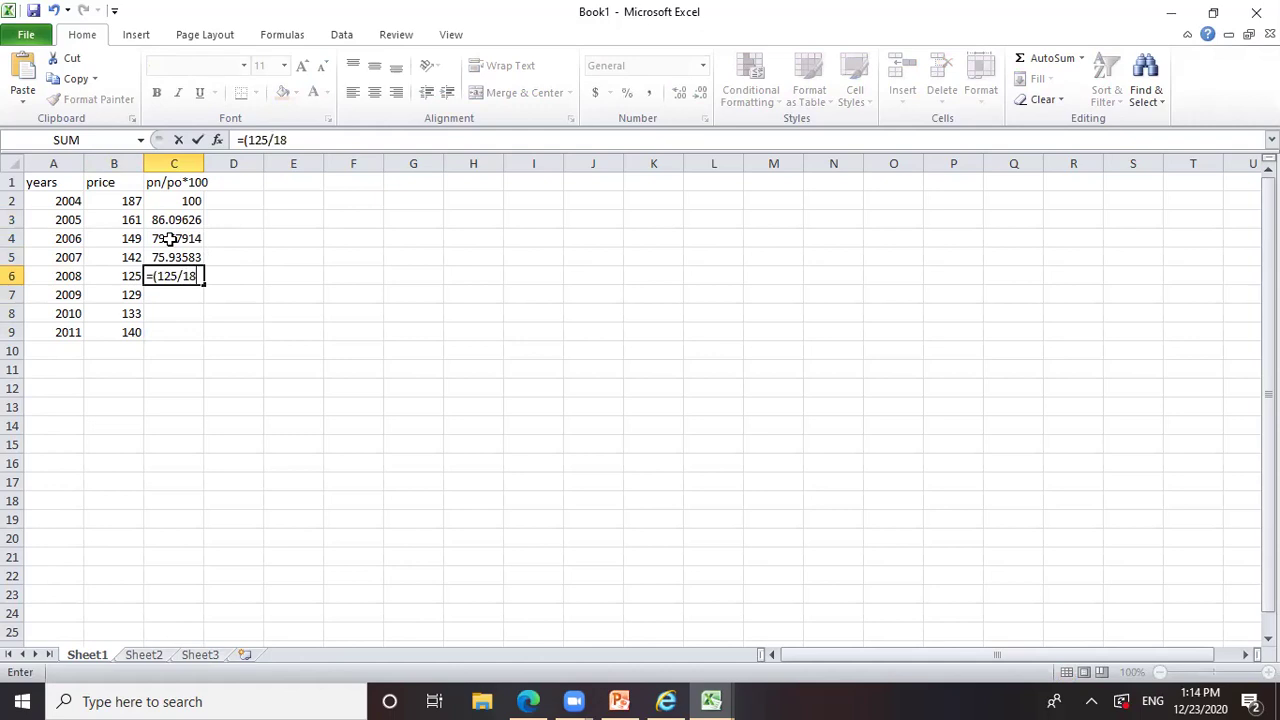
text(7)*100)
key(Return)
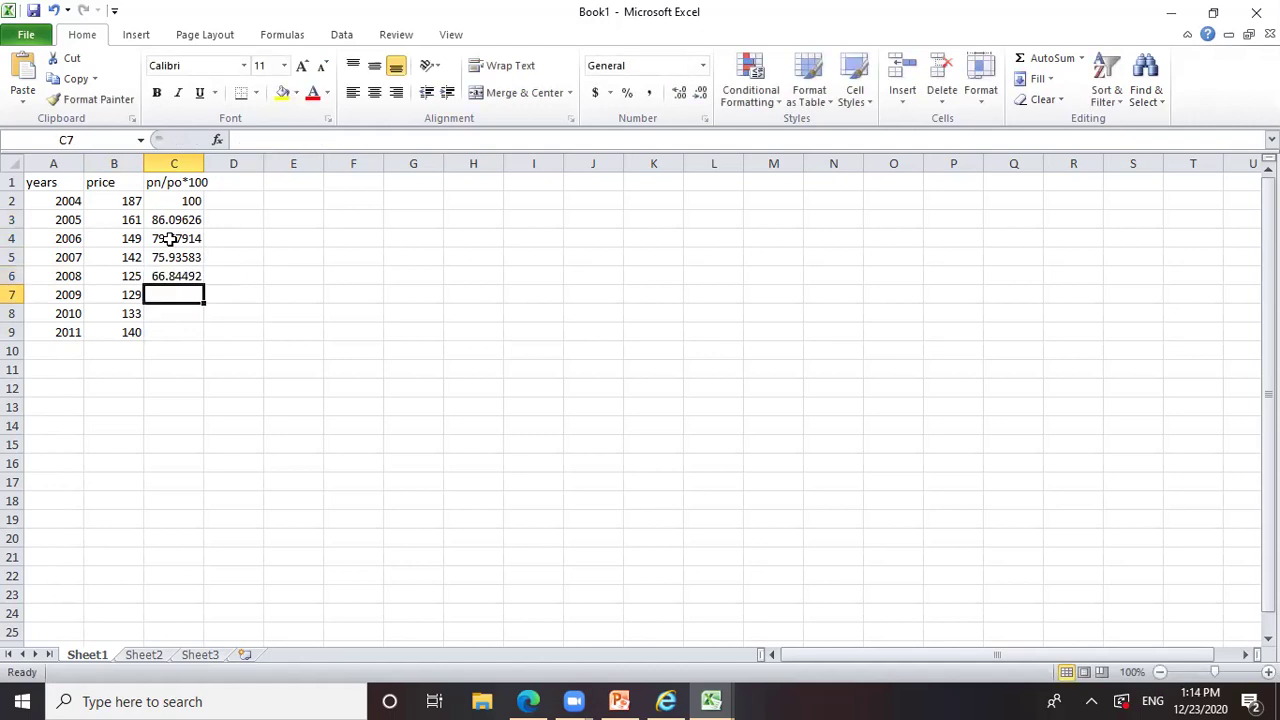
Step: Enter the index formulas =(129/187)*100 in C7 for 2009 and =(133/187)*100 in C8 for 2010
text(=)
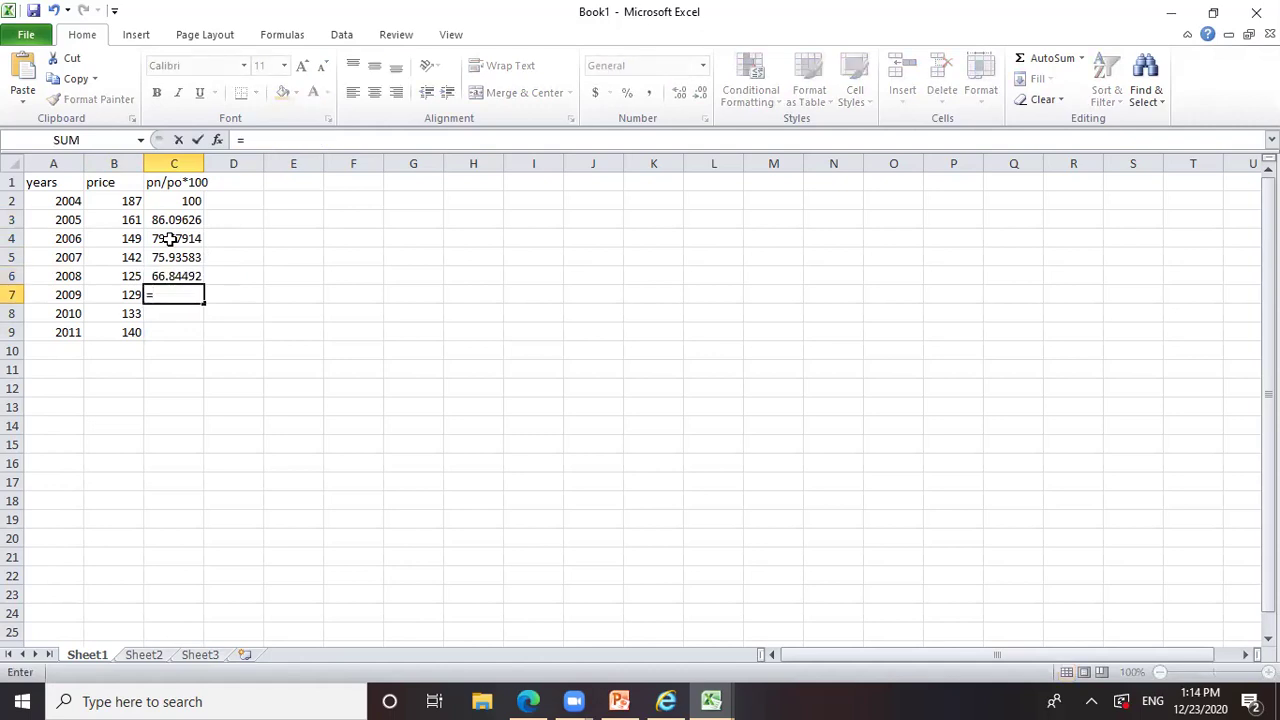
text((129/187)
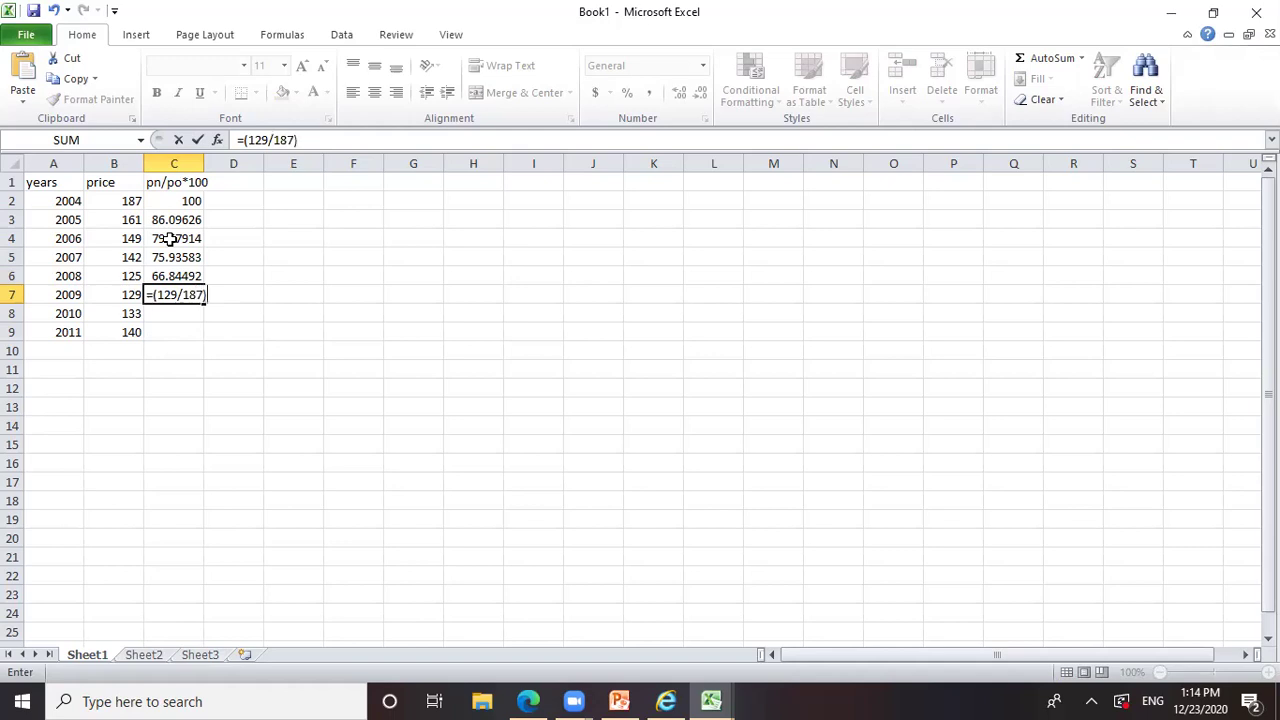
text(*100)
key(Return)
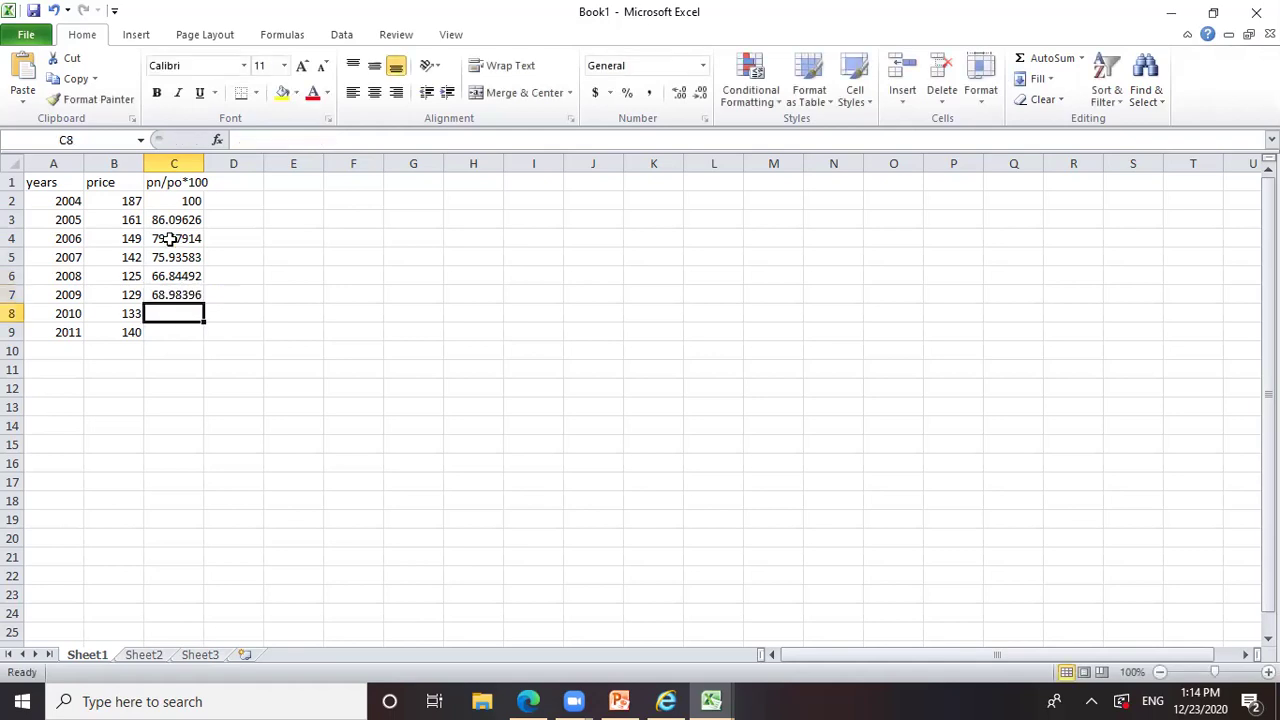
text(=)
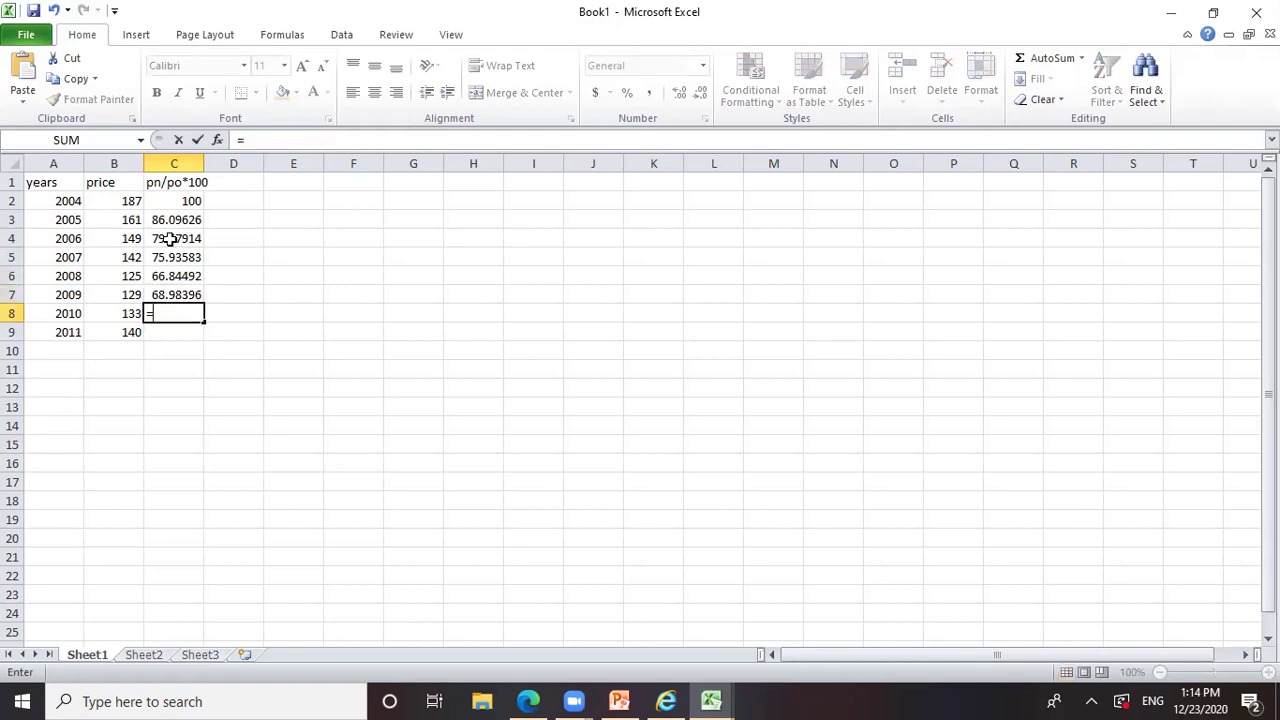
text((133/187)
text()*1)
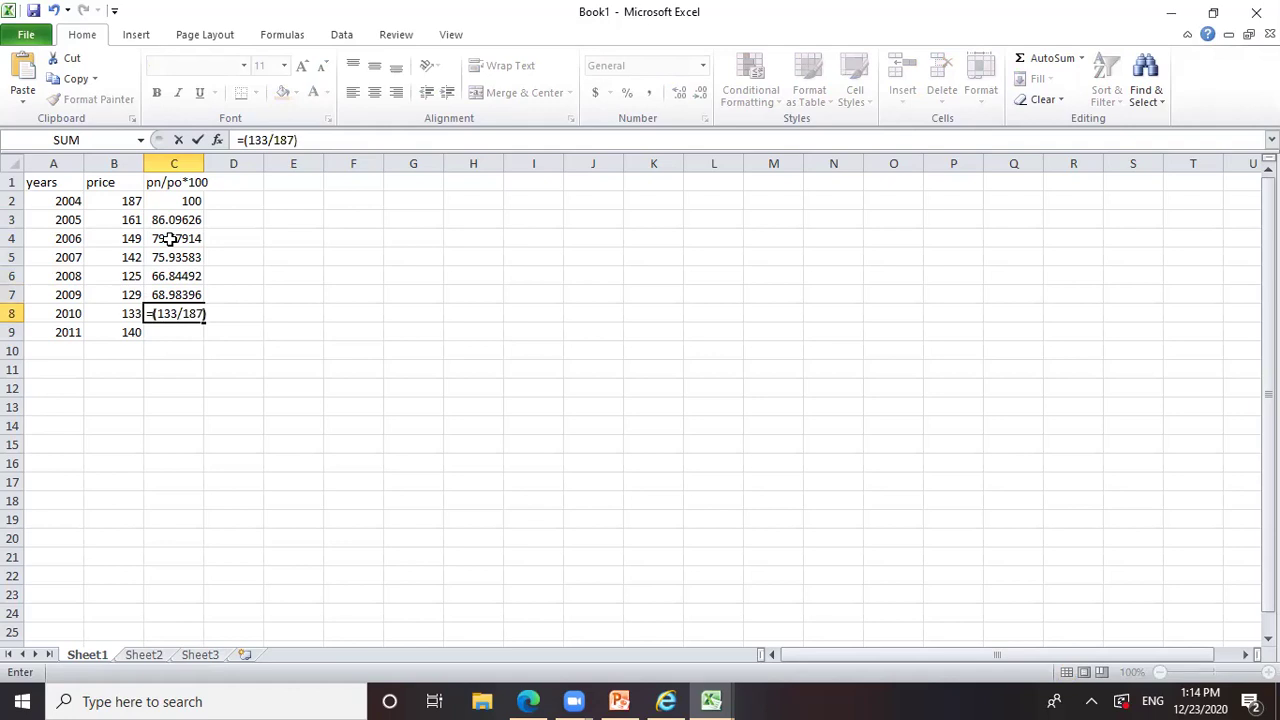
text(00)
key(Return)
Step: Complete the price index column with the formula =(140/187)*100 in C9 for 2011
text(=)
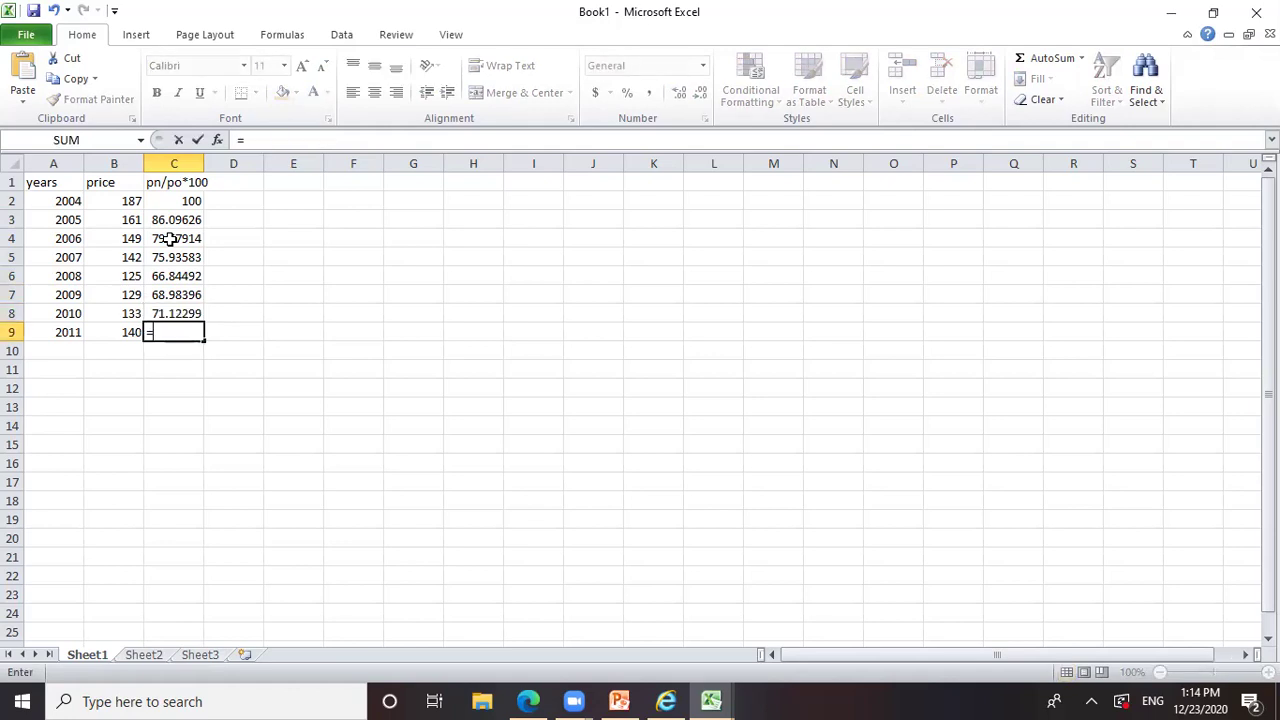
text((140/1)
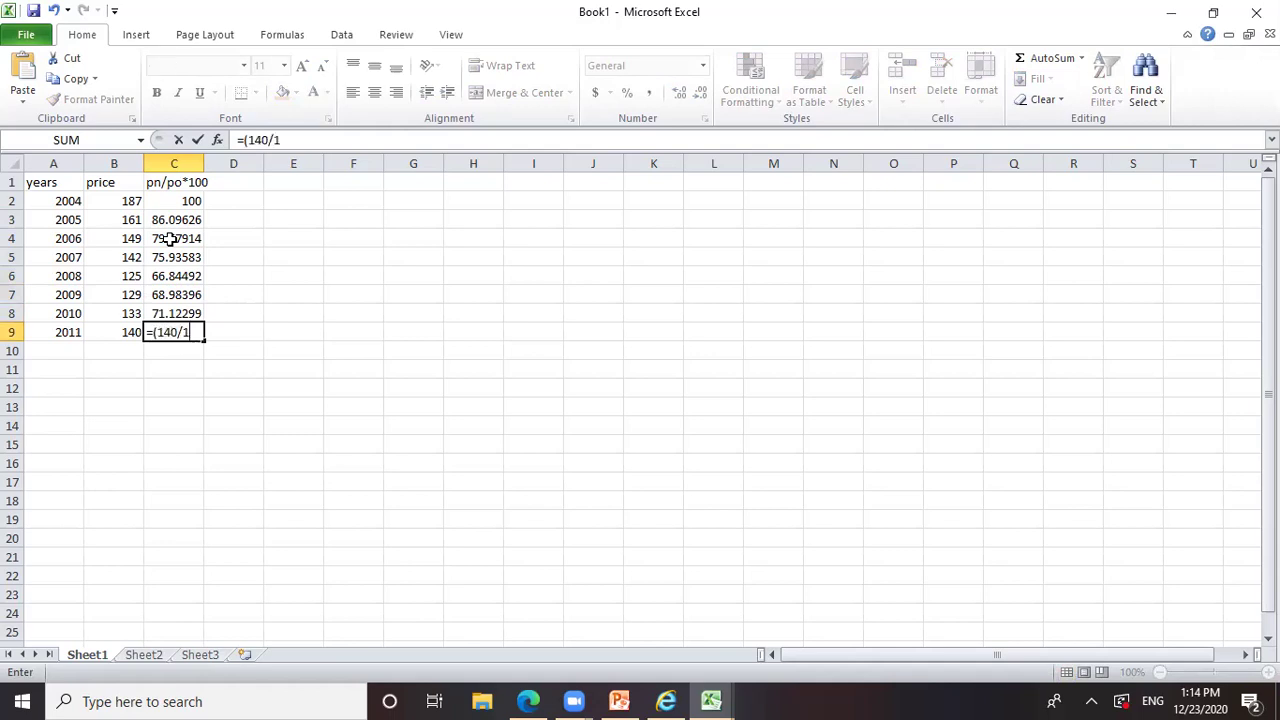
text(87)*100)
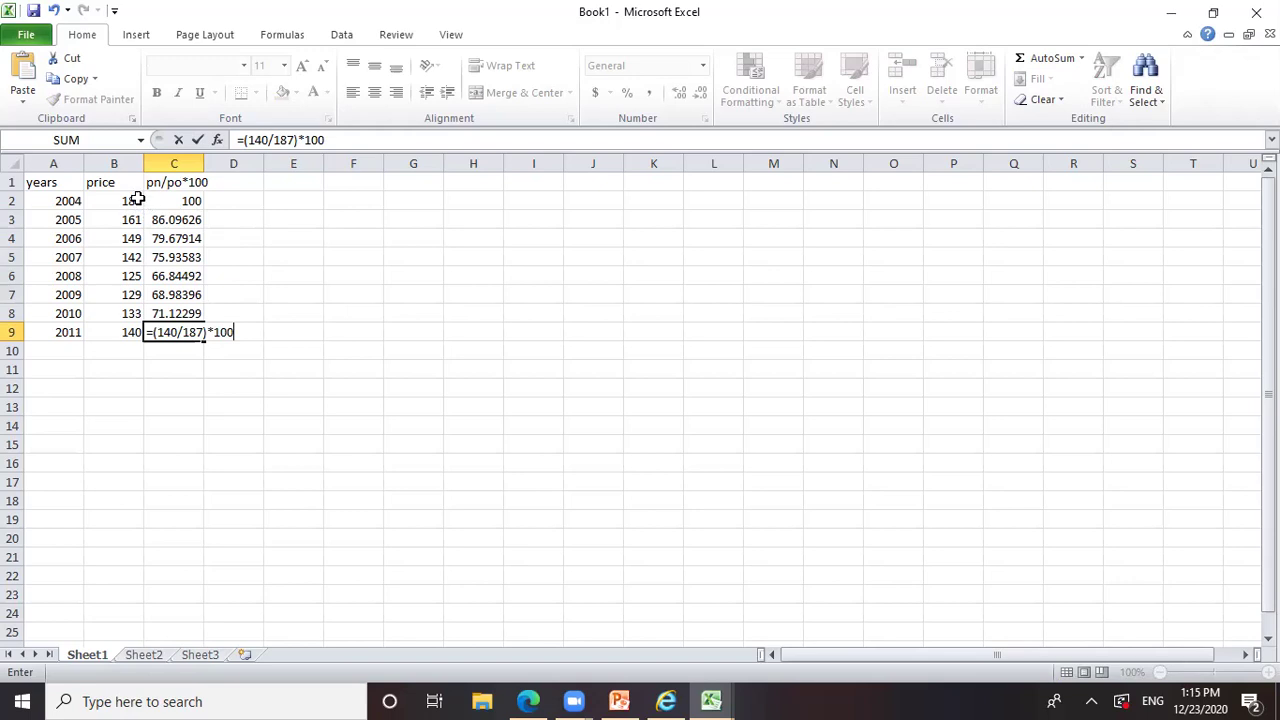
click(220, 200)
Step: Add the heading "chaim indices" in D1 and enter 100 in D2 as the 2004 chain index
click(225, 176)
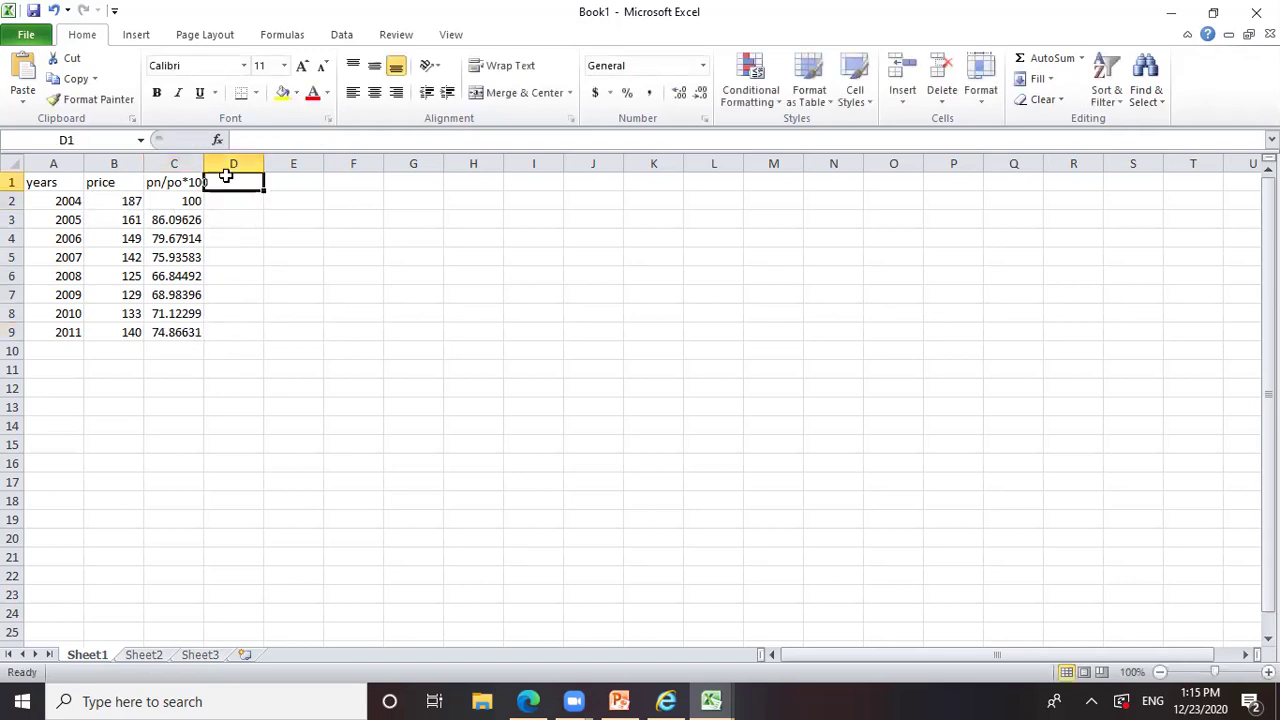
text(chaim in)
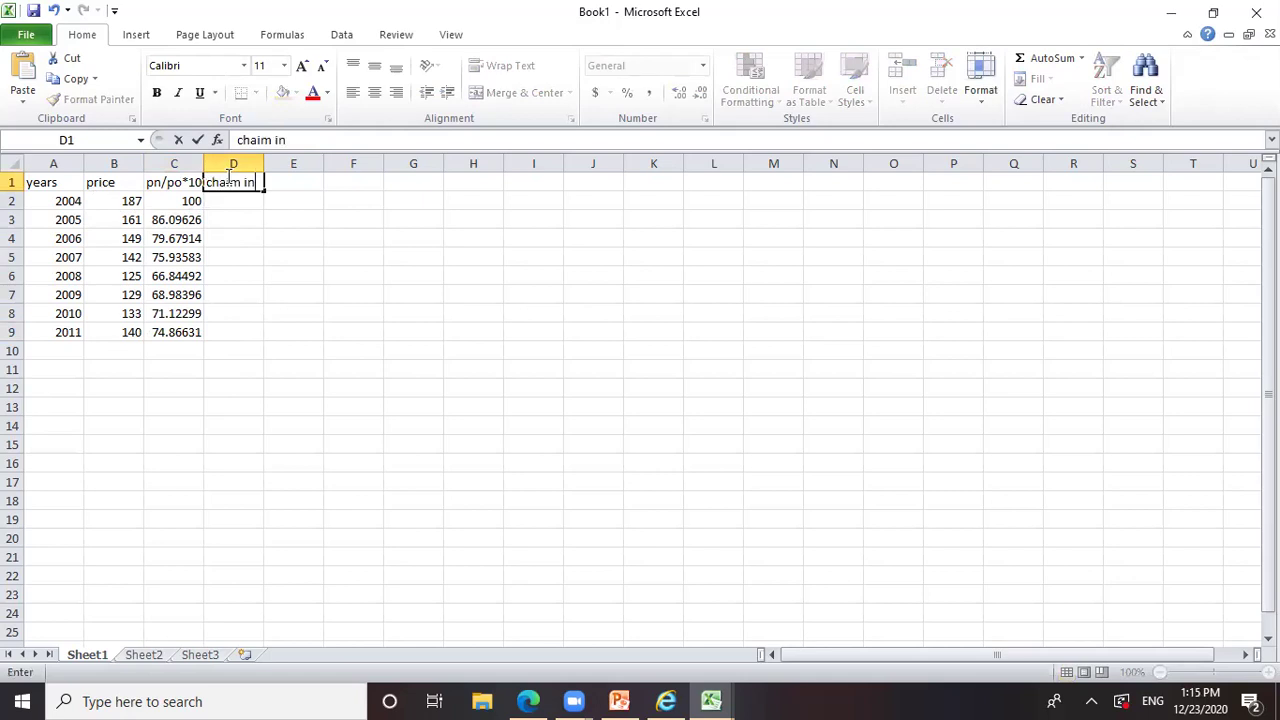
text(deies)
key(BackSpace)
key(BackSpace)
key(BackSpace)
key(BackSpace)
text(ices)
click(220, 203)
text(100)
click(220, 222)
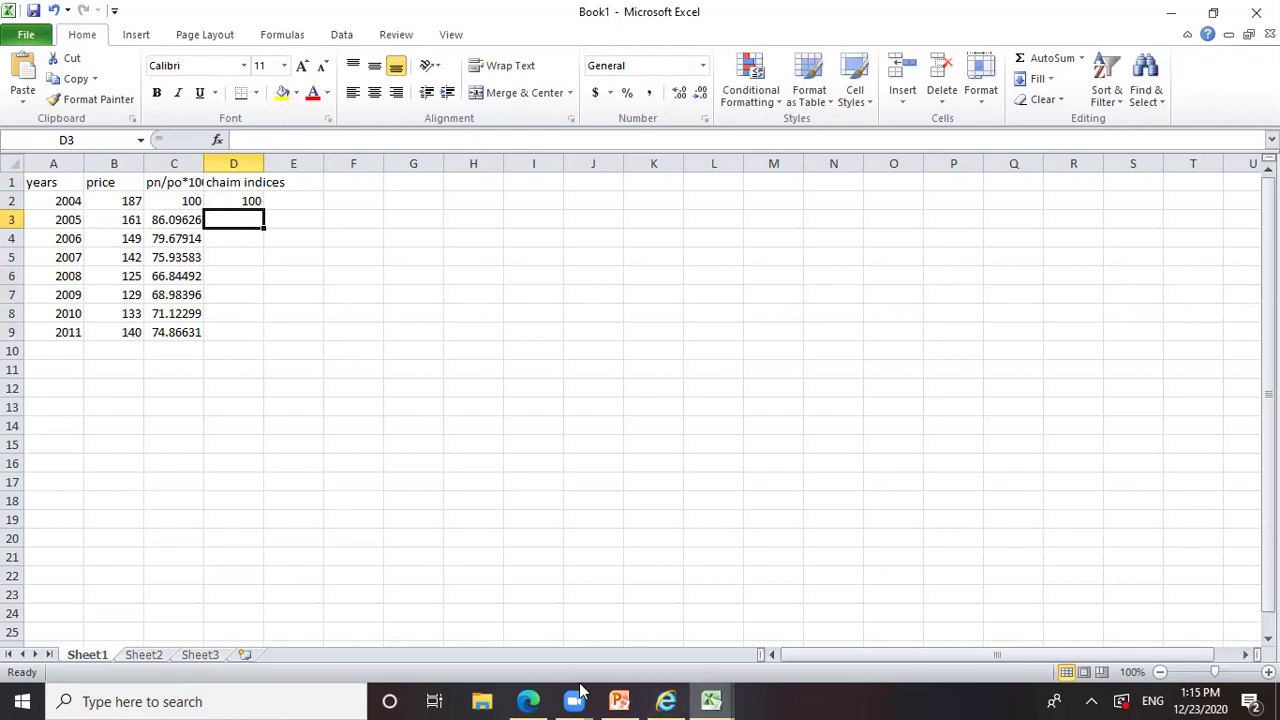
mouse_move(722, 698)
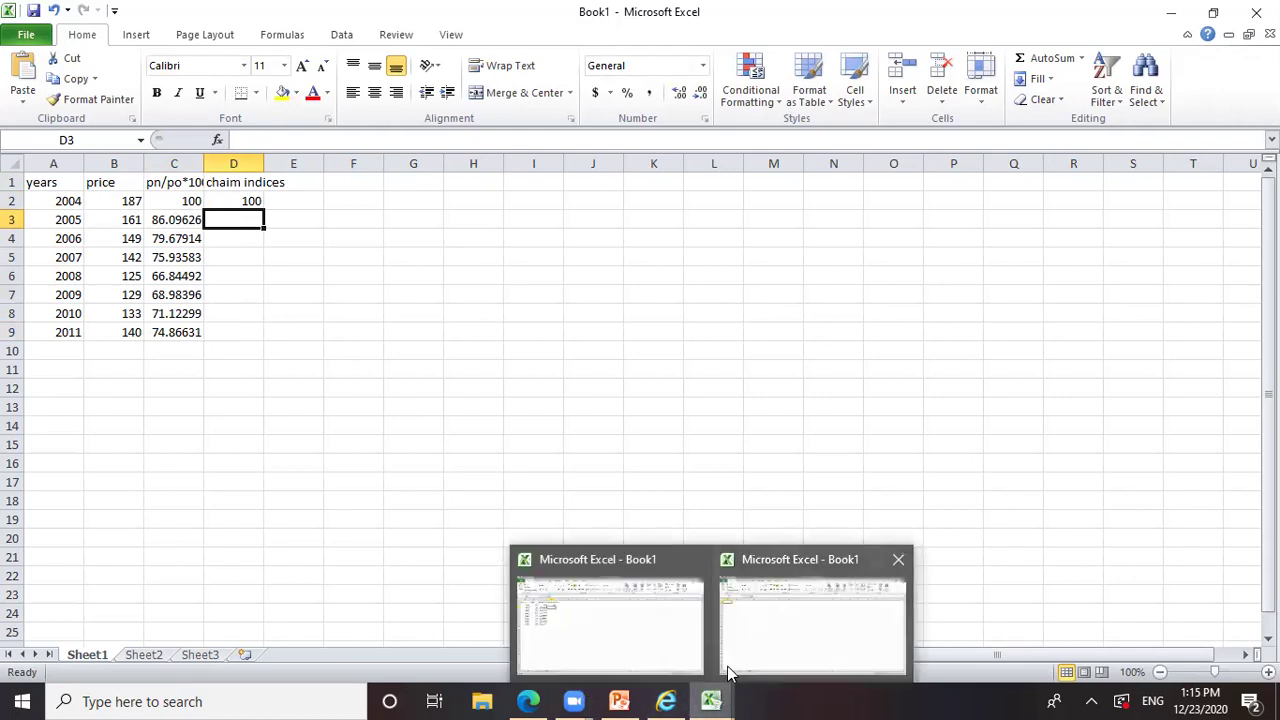
mouse_move(588, 698)
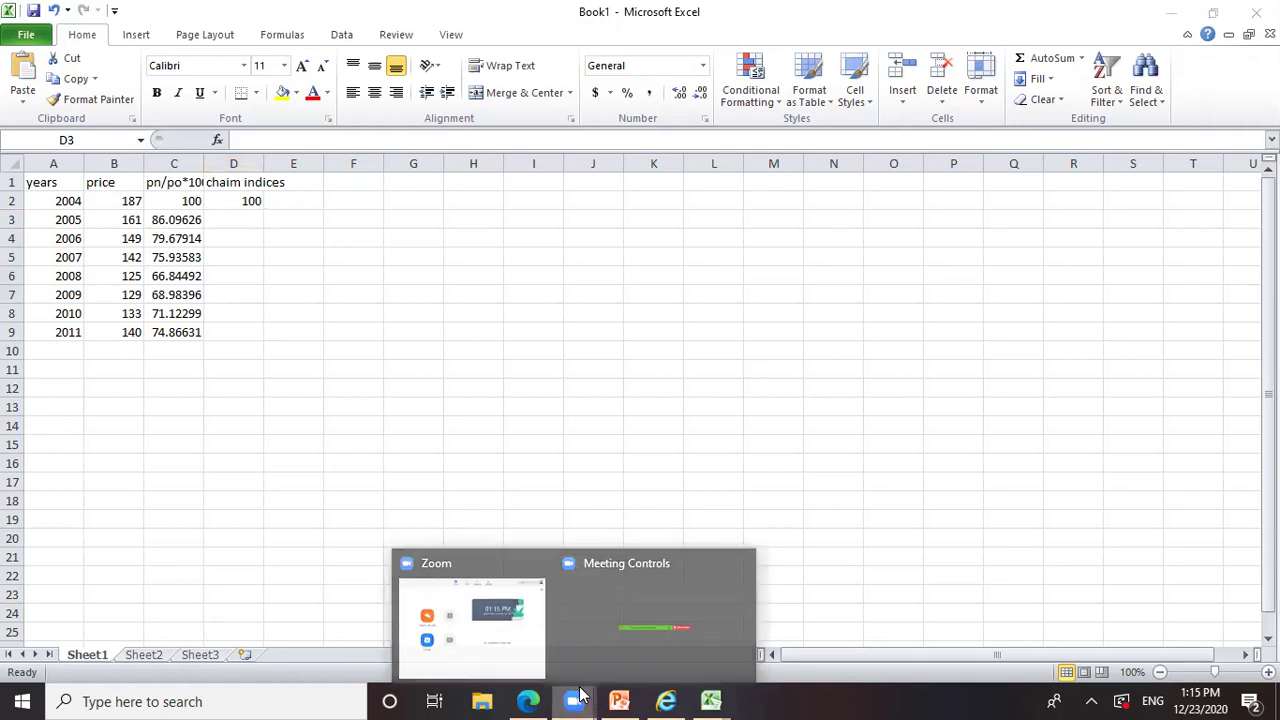
click(578, 697)
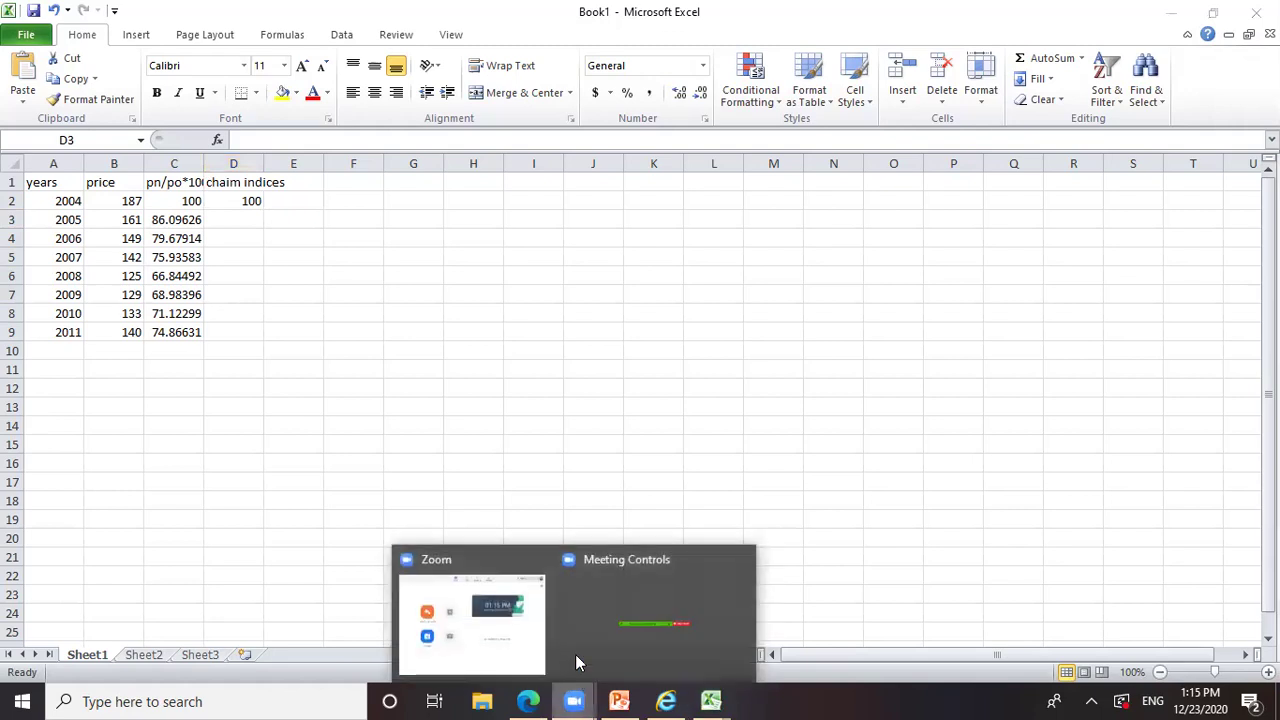
click(581, 620)
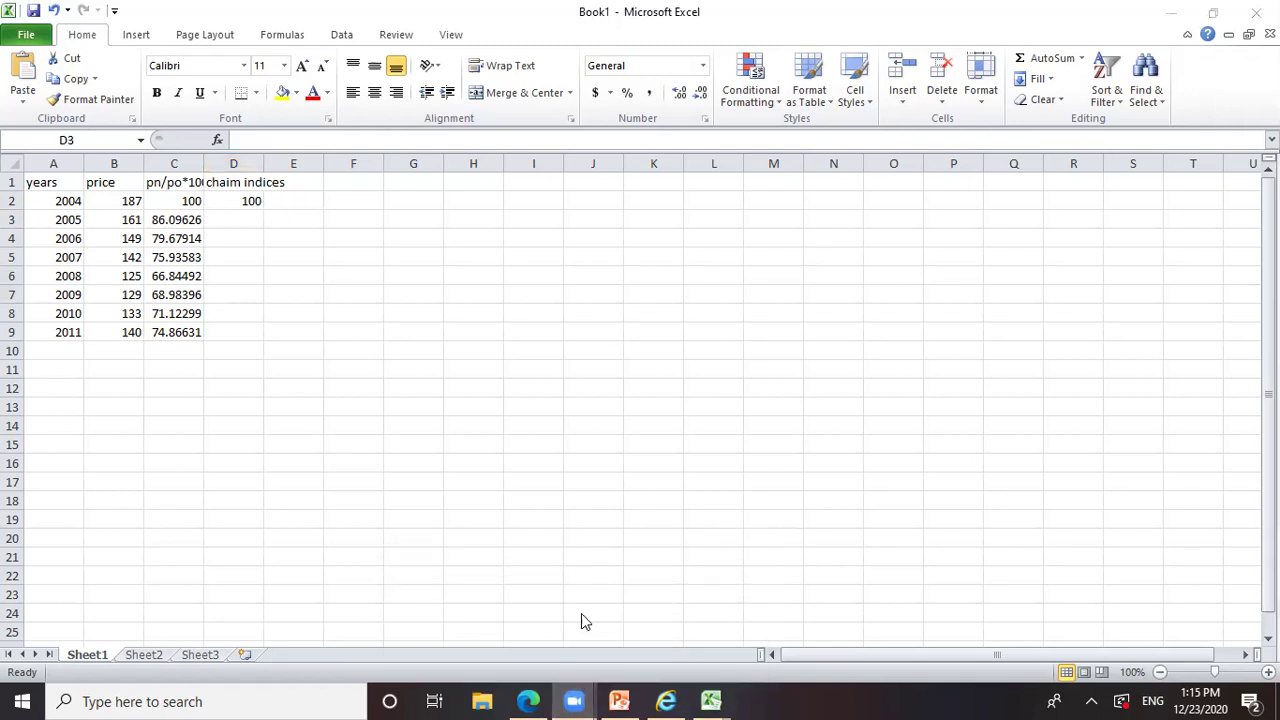
click(573, 695)
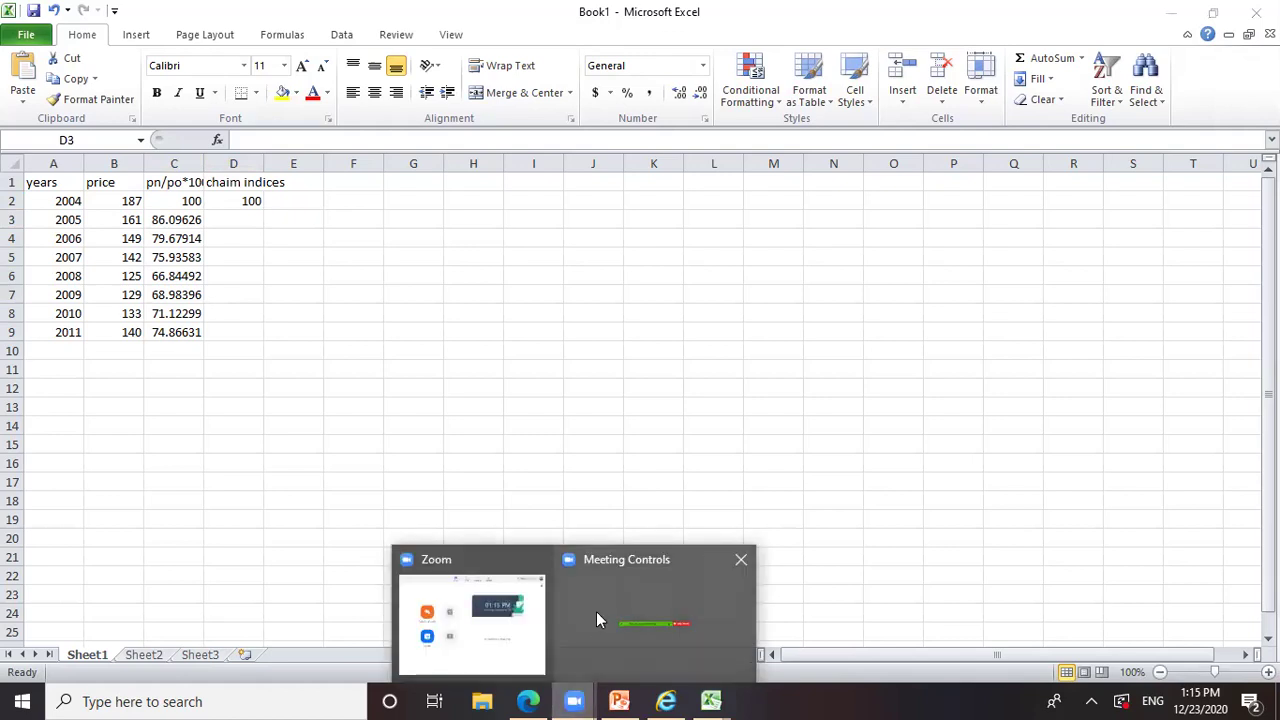
click(596, 614)
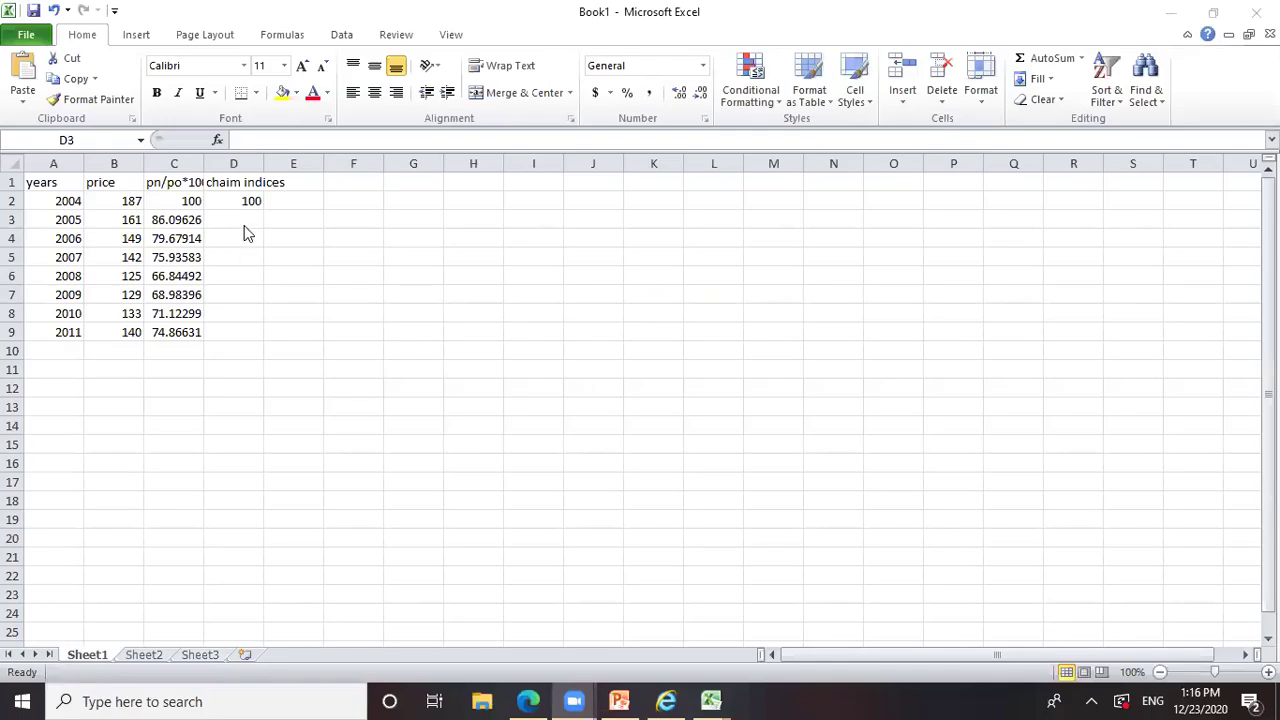
Step: Enter the chain index formula =(100*86.0926)/100 in D3 for 2005
click(233, 219)
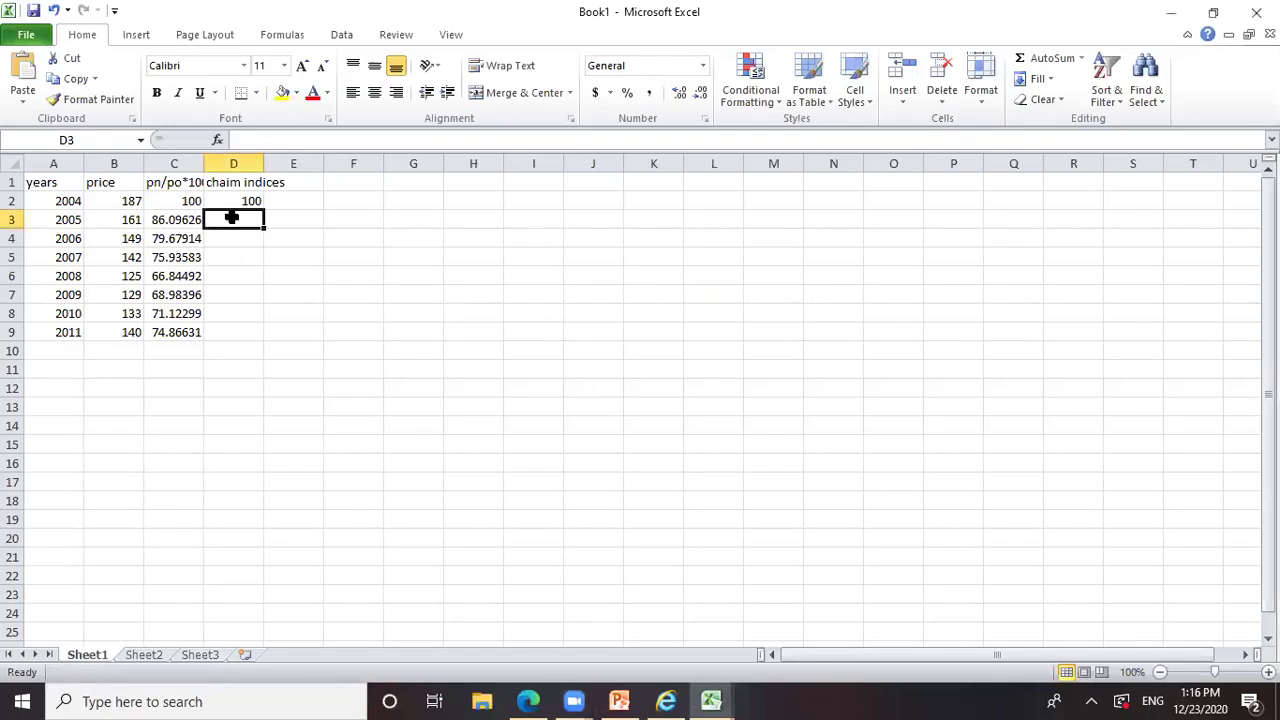
text(=1)
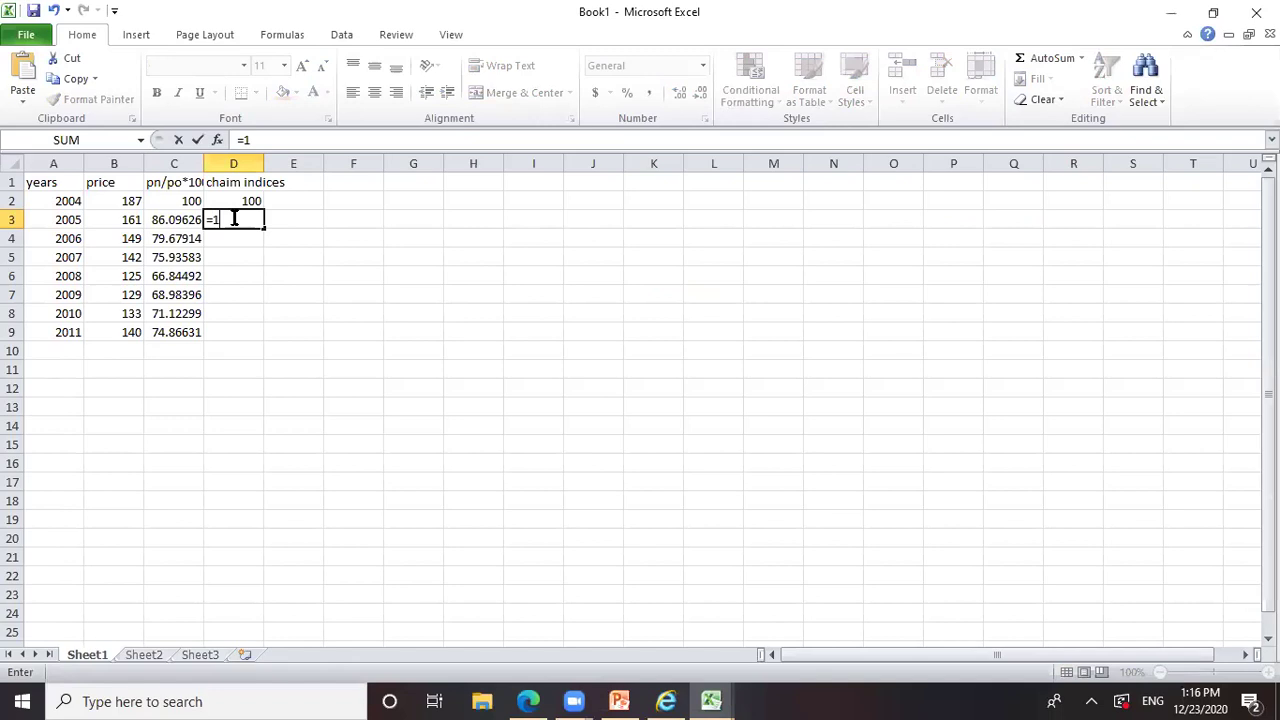
text(00)
key(BackSpace)
key(BackSpace)
key(BackSpace)
text((100*)
text(86.09)
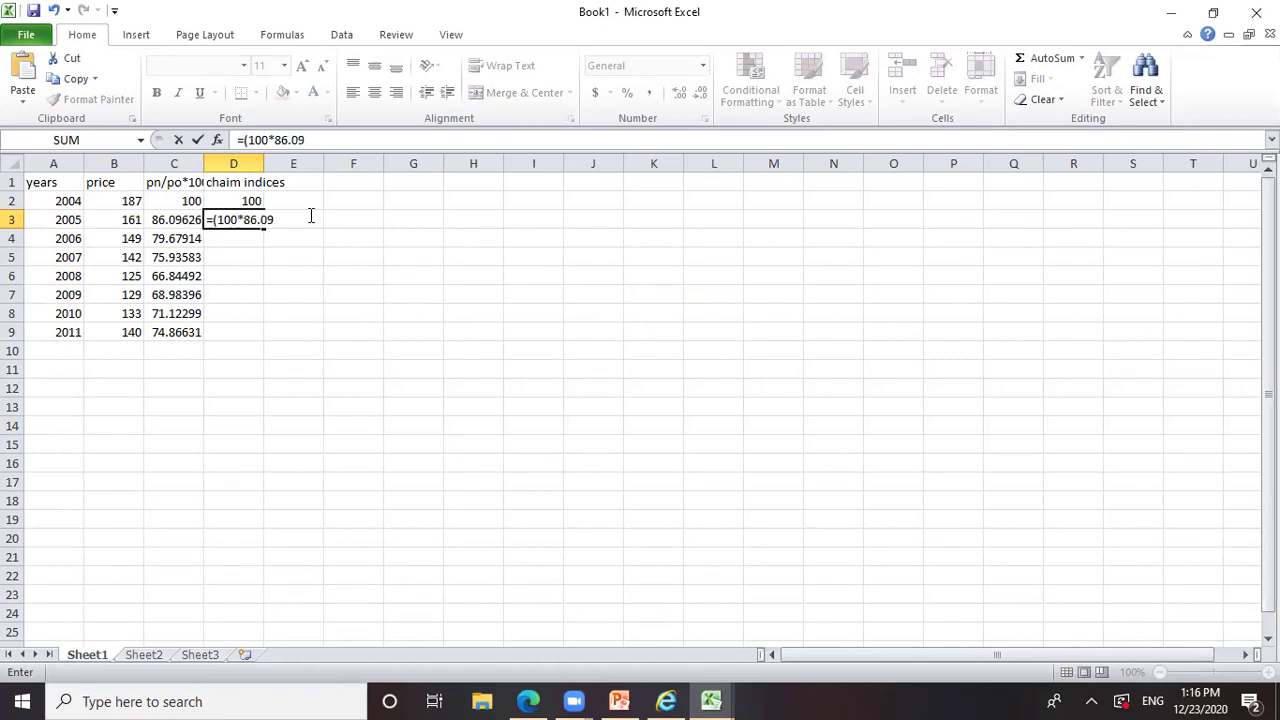
text(26)/100)
key(Return)
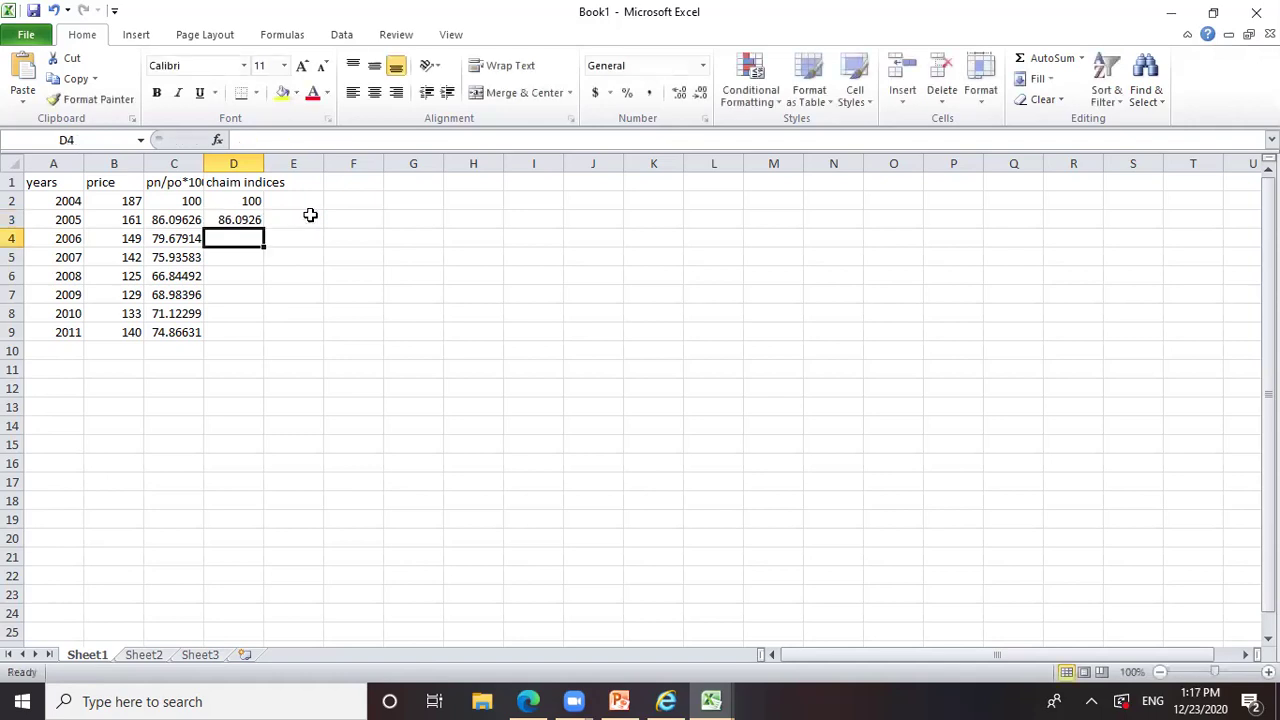
text(=)
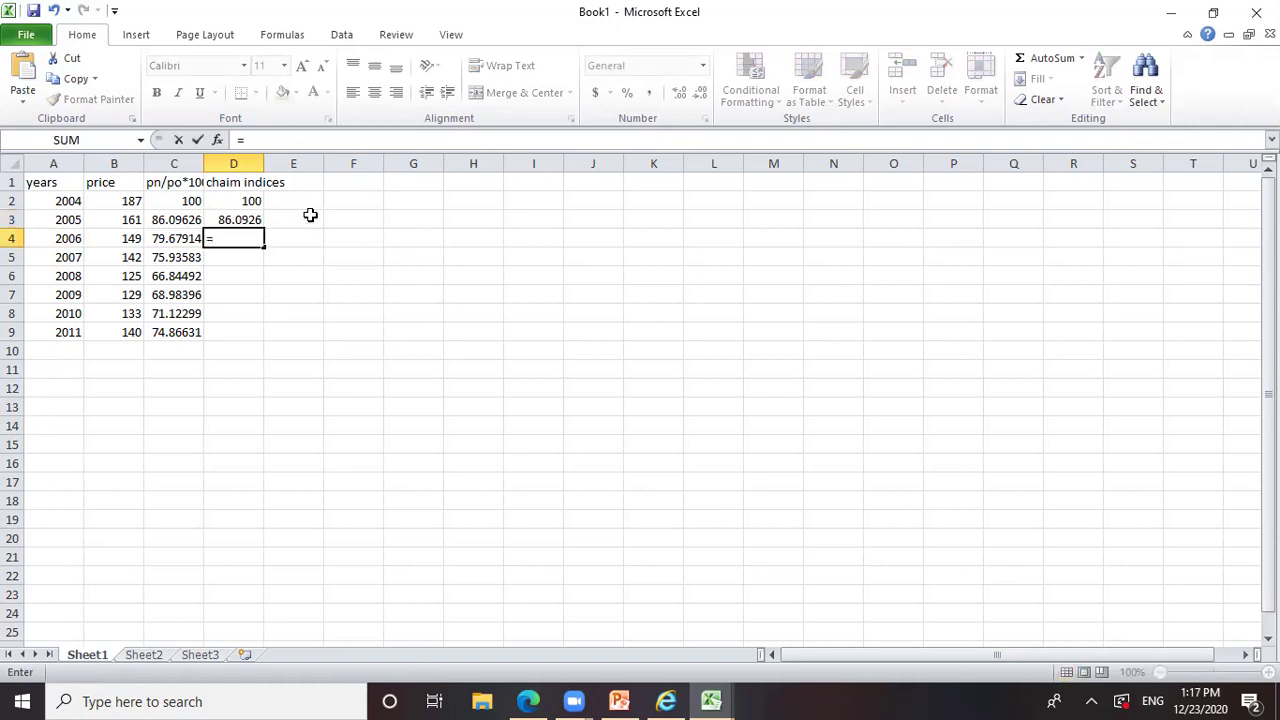
text(86.0926)
key(Left)
key(Left)
key(Left)
key(Right)
key(Right)
key(Right)
key(Right)
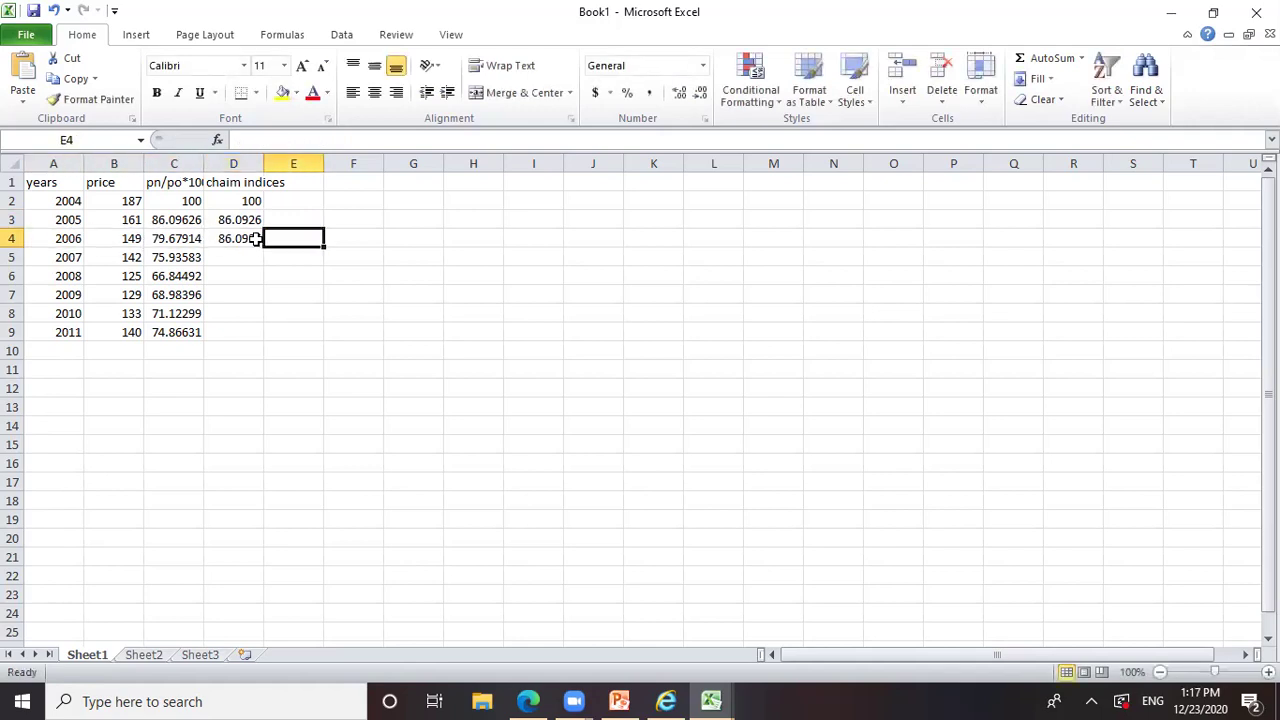
Step: Enter the chain index formula =(86.0926*79.67914)/100 in D4 for 2006
key(Left)
text(=(86.09)
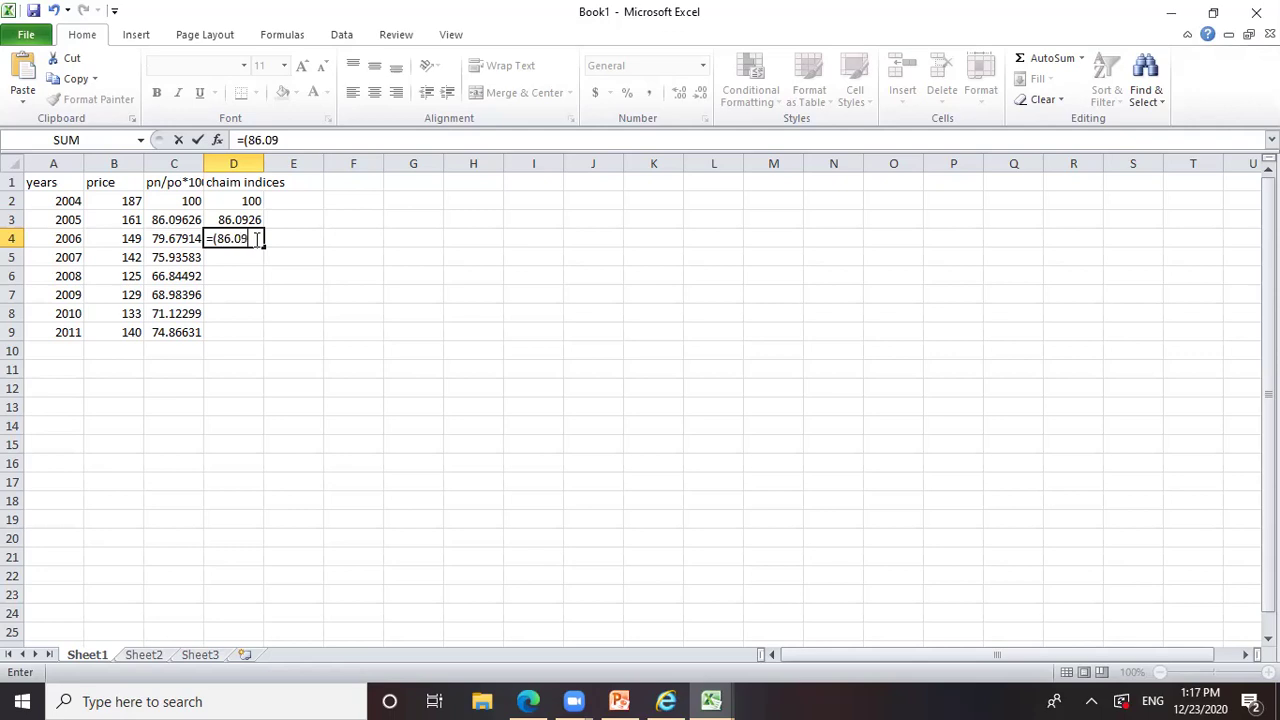
text(26*79.67)
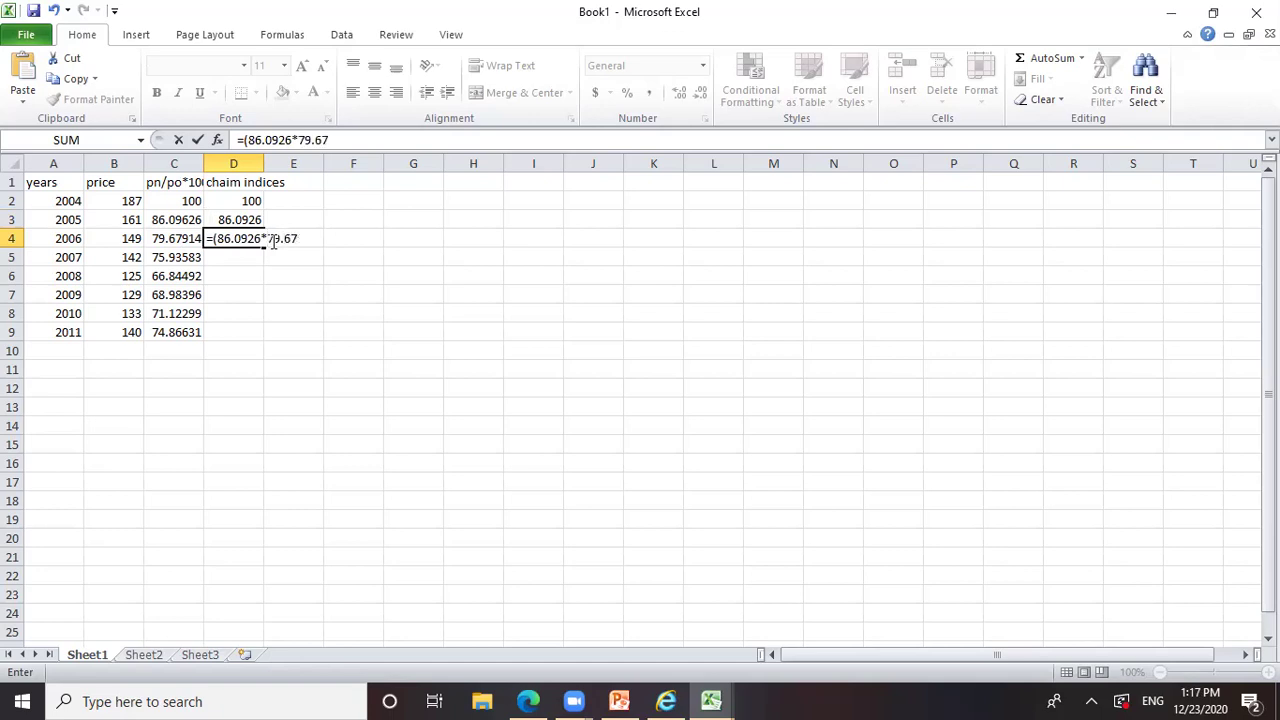
text(914)/100)
key(Return)
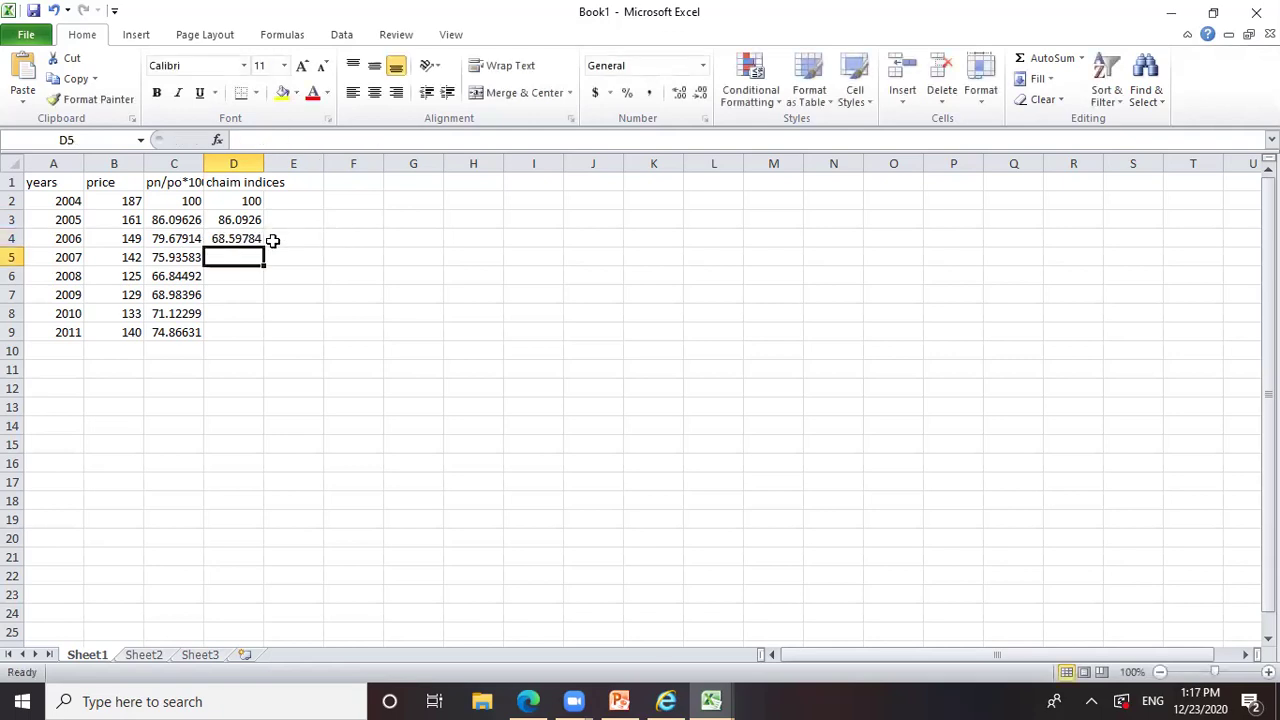
Step: Enter the chain index formula =(68.59784*75.93583)/100 in D5 for 2007
text(=)
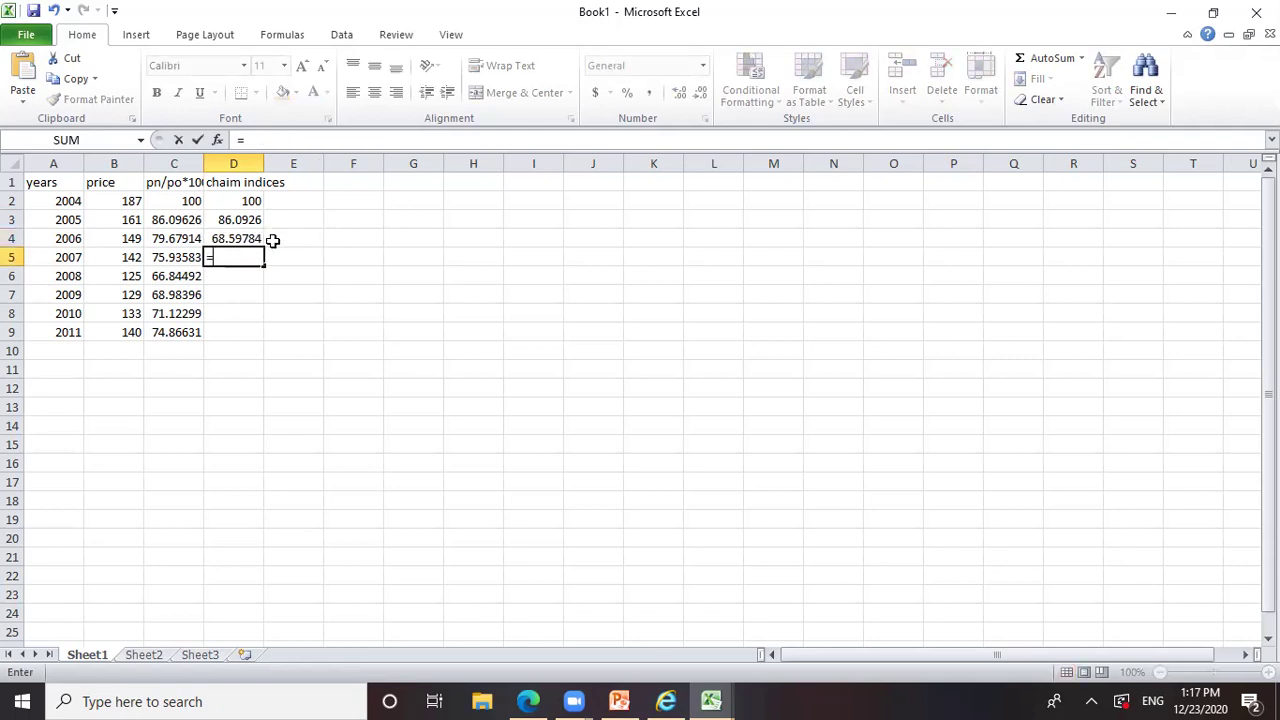
text((68.59)
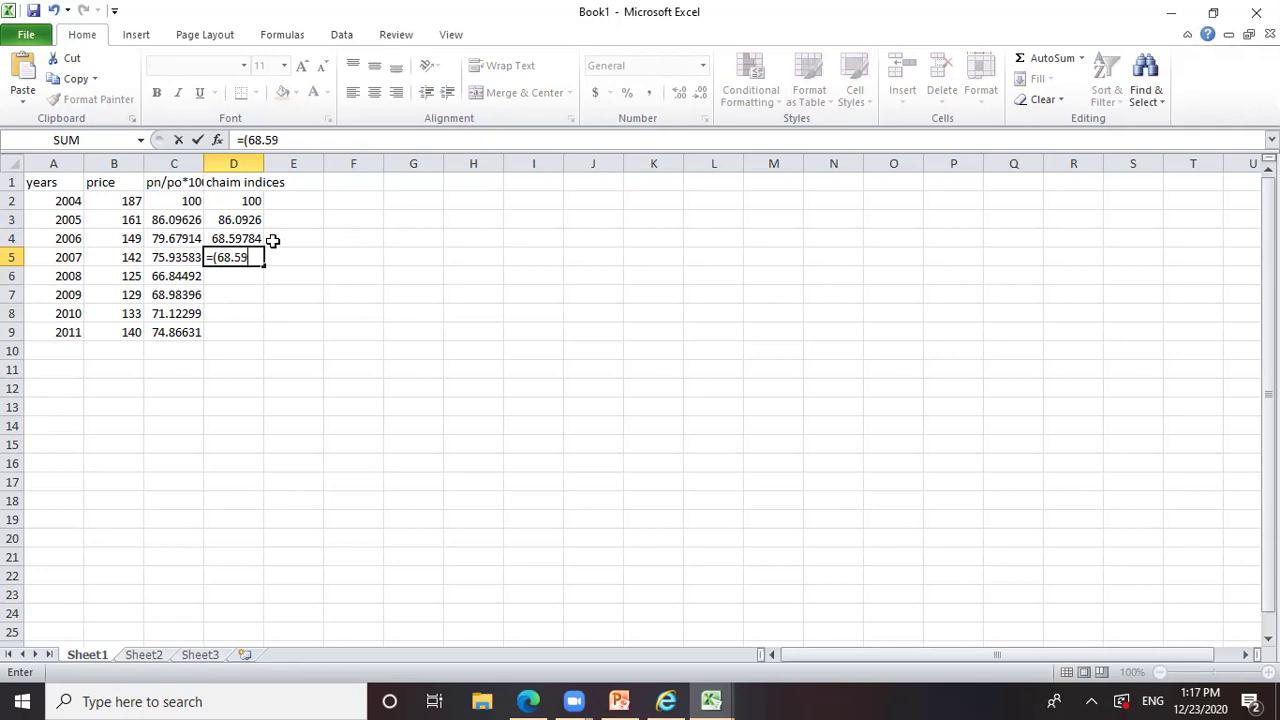
text(784*)
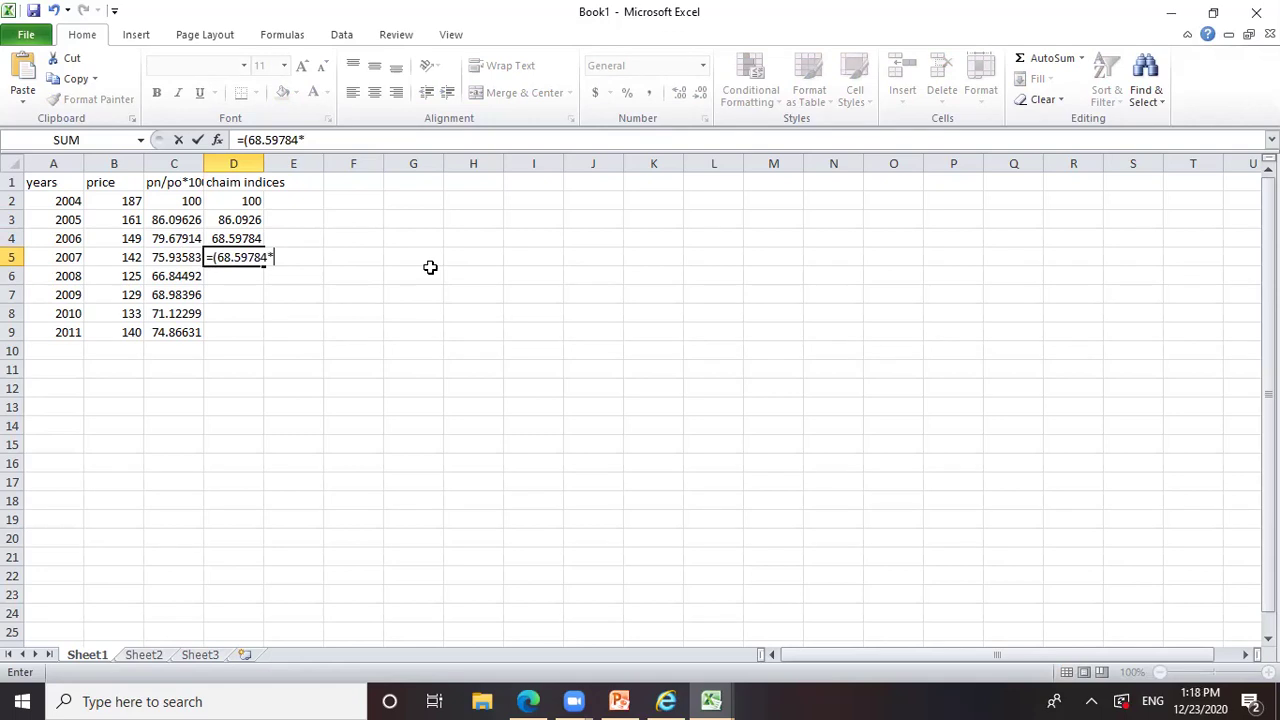
text(75)
text(.)
text(3583)/100)
key(Return)
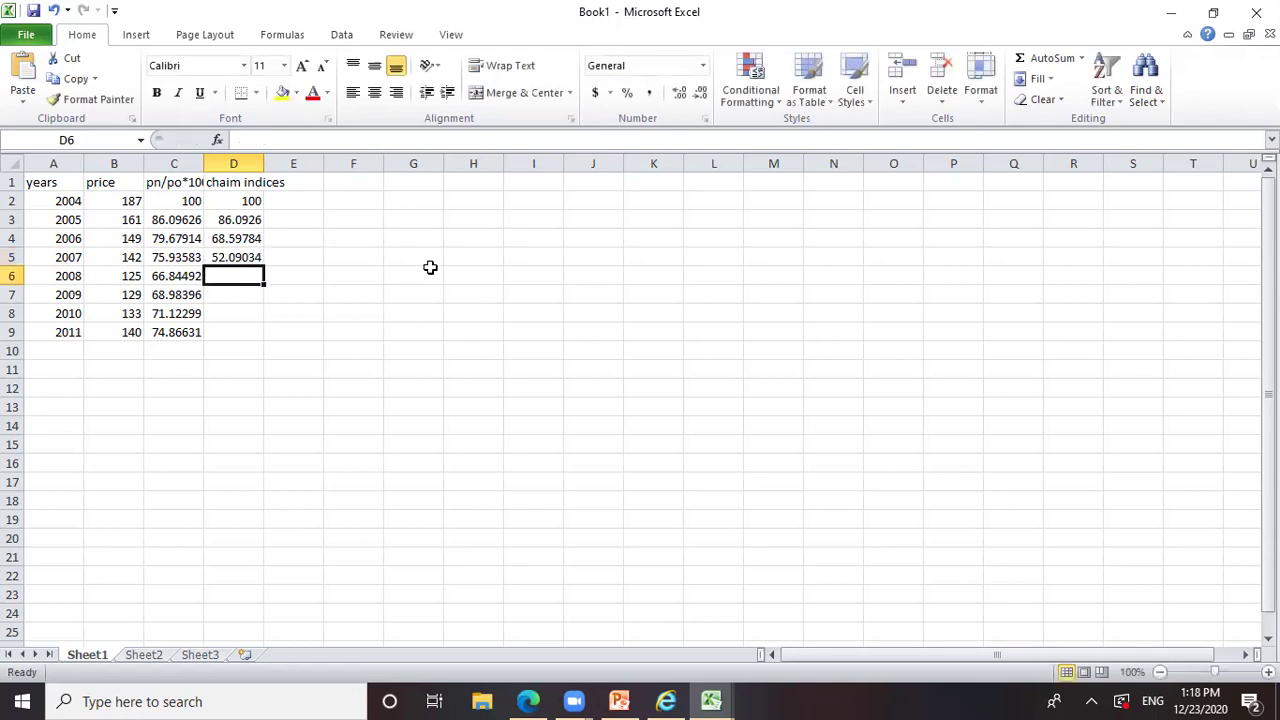
Step: Enter the chain index formula =(52.09034*66.8492)/100 in D6 for 2008
text(=)
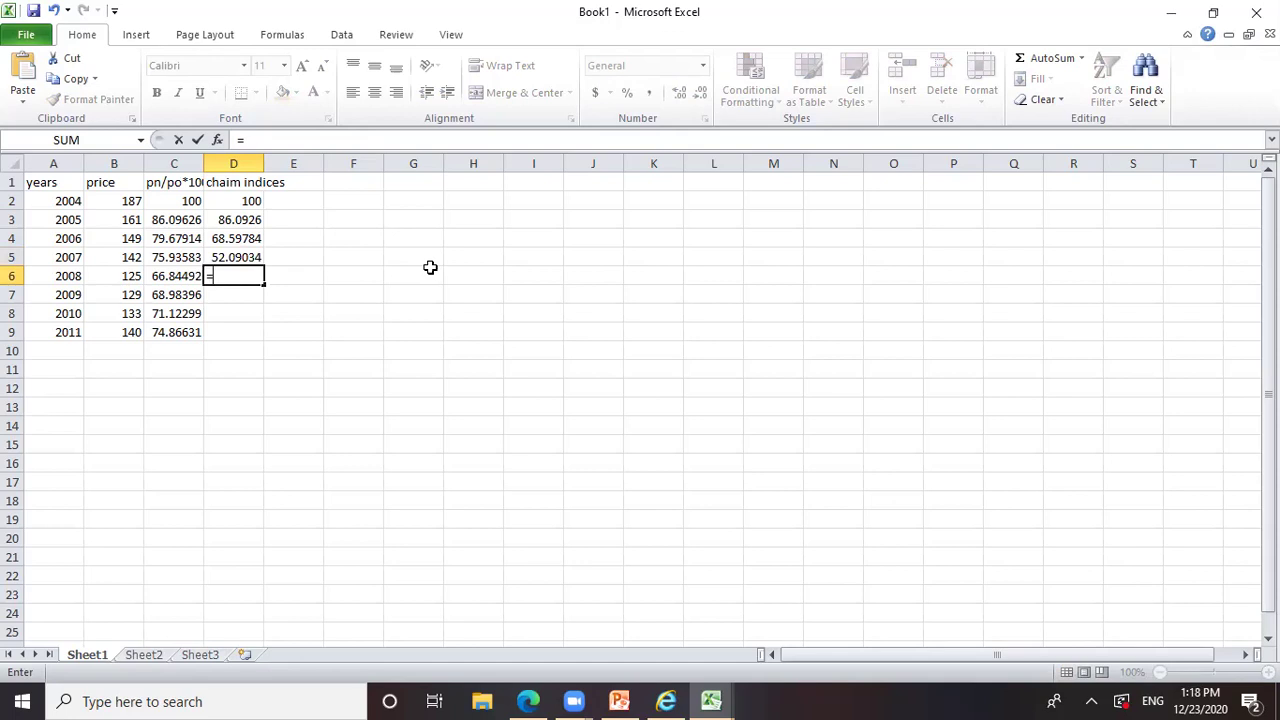
text((52.09034*)
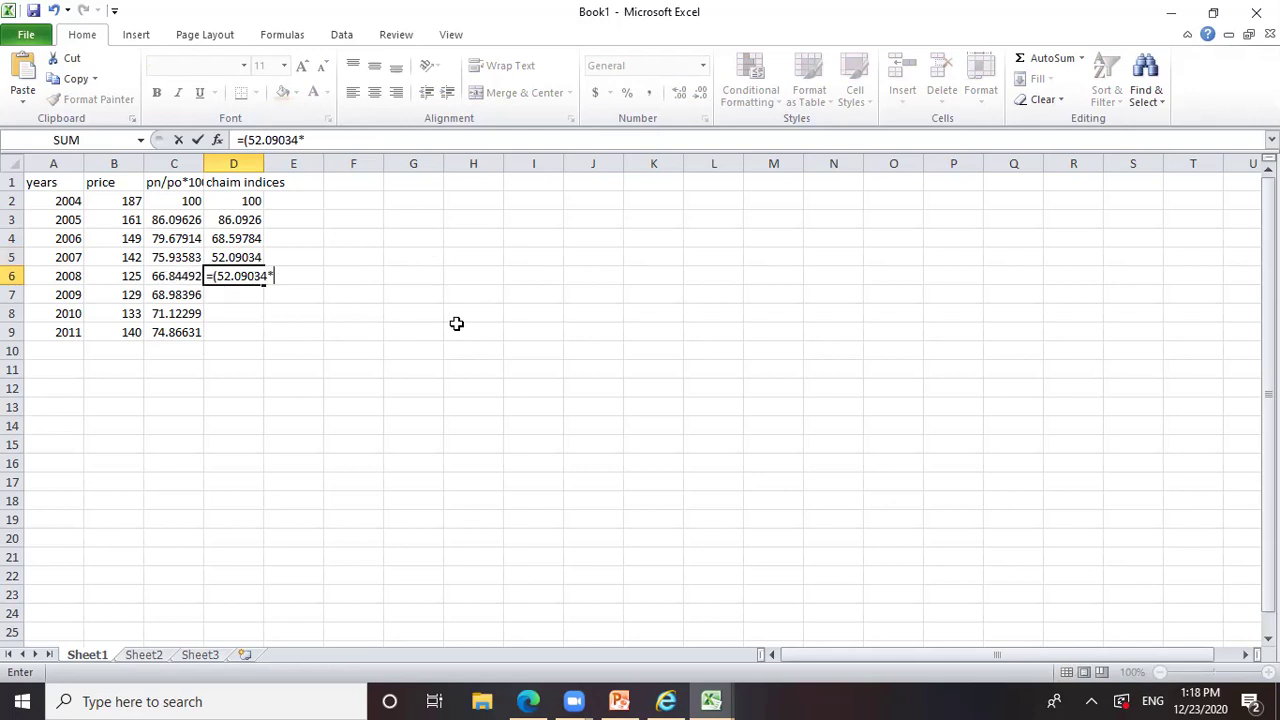
text(66.8492)/100)
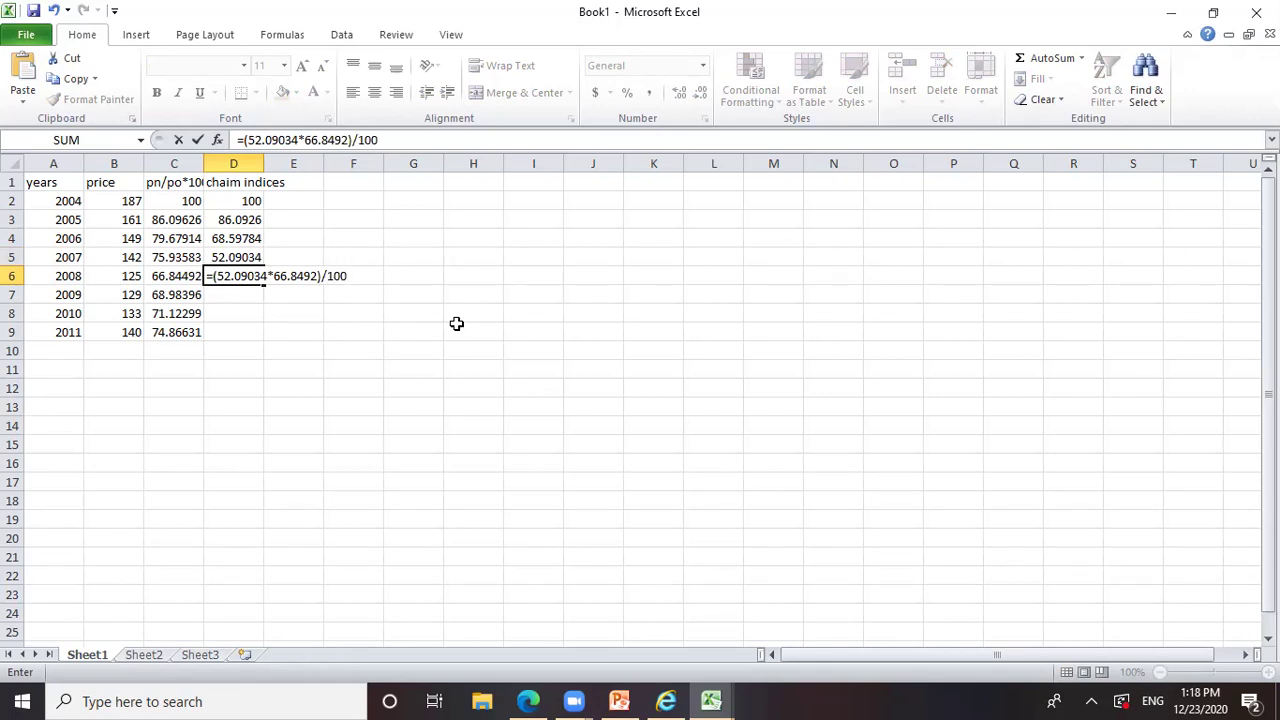
key(Return)
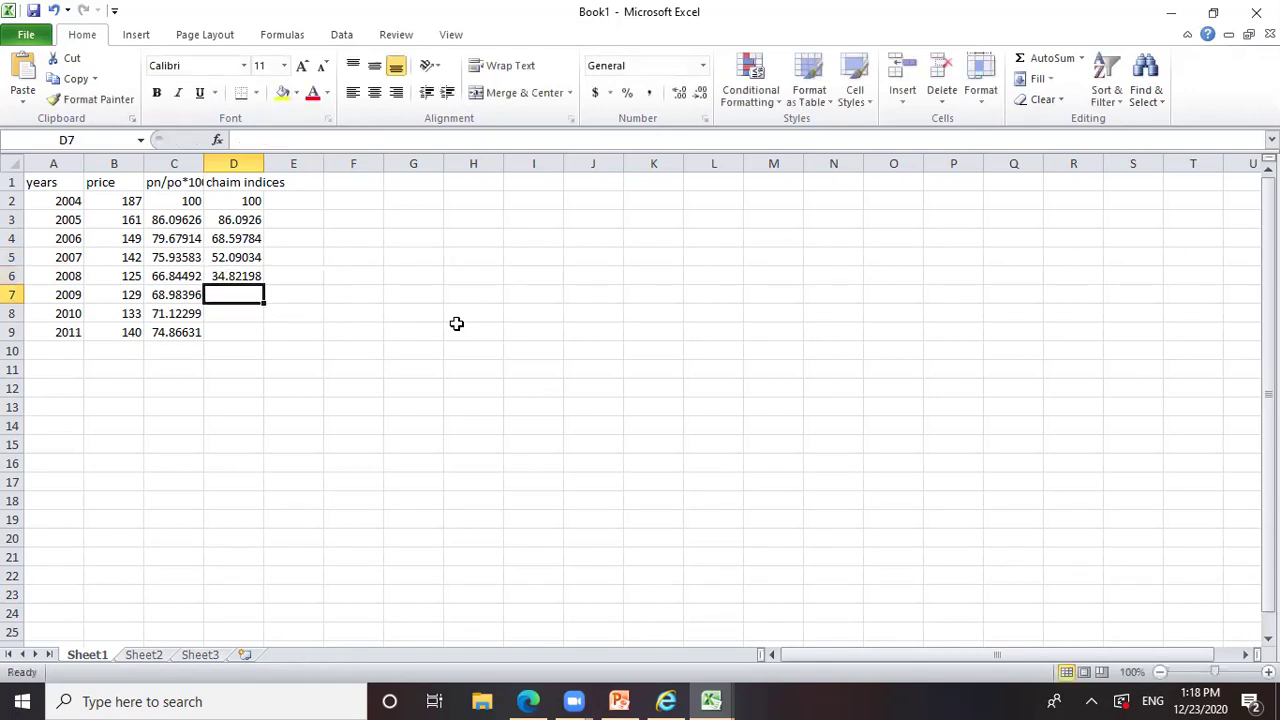
Step: Enter the chain index formula =(34.82198*68.98396)/100 in D7 for 2009
text(=()
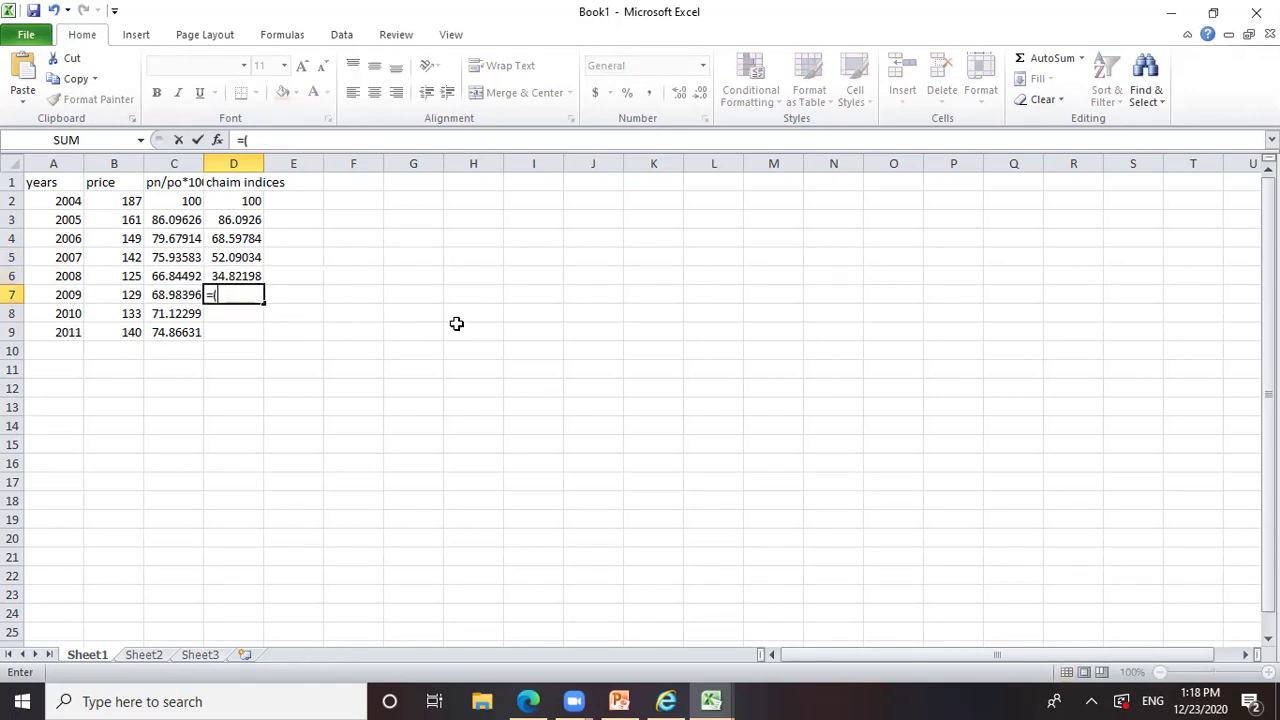
text(34.82198)
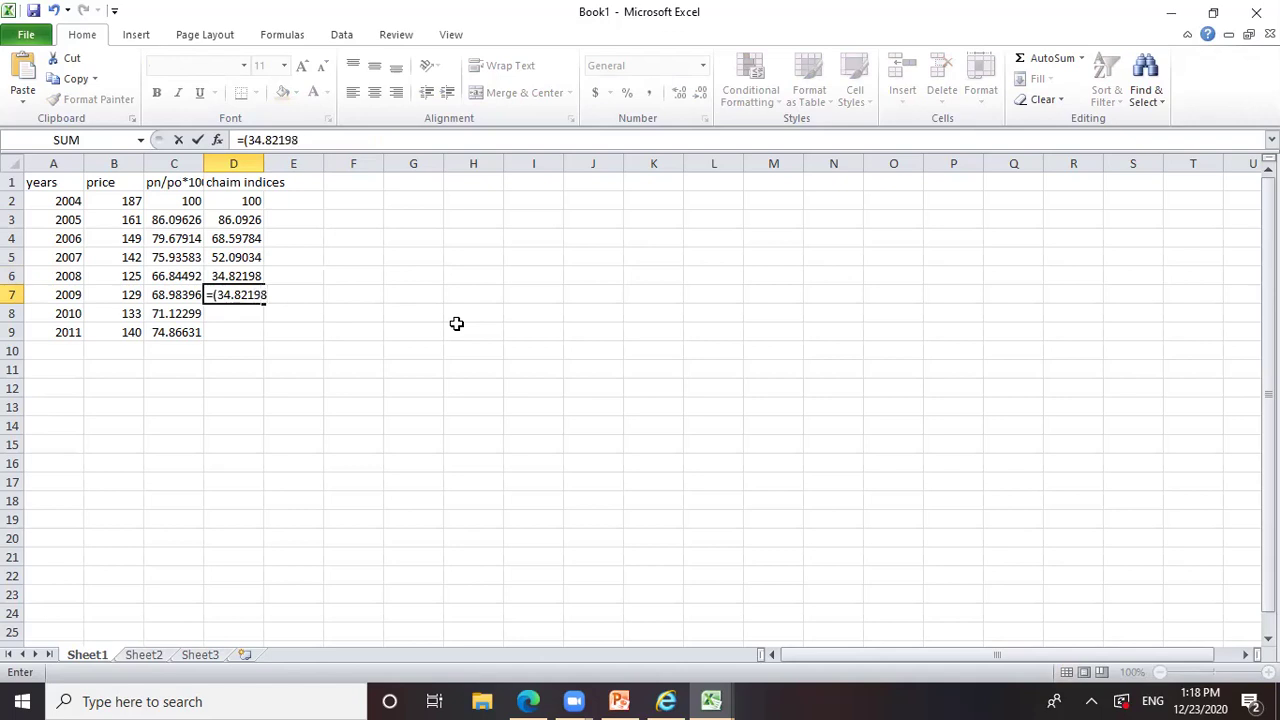
text(*68.98396)/100)
key(Return)
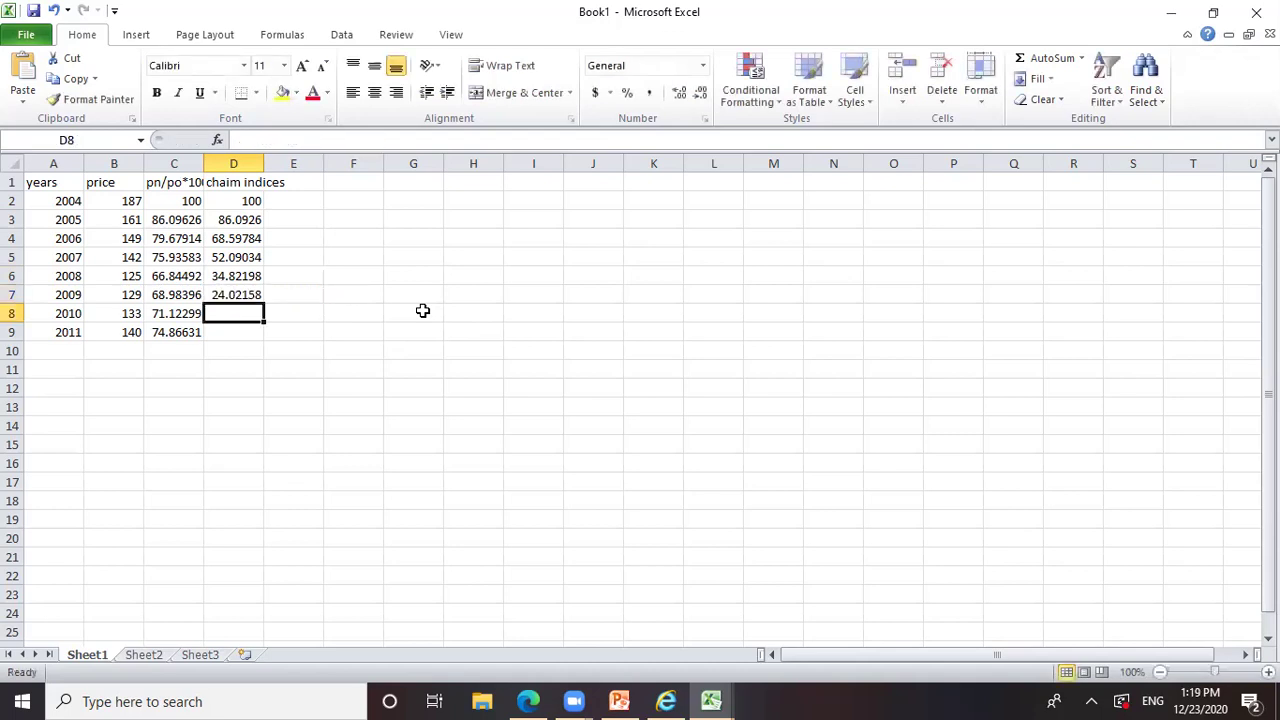
Step: Enter the chain index formula =(24.02158*71.12299)/100 in D8 for 2010
text(=)
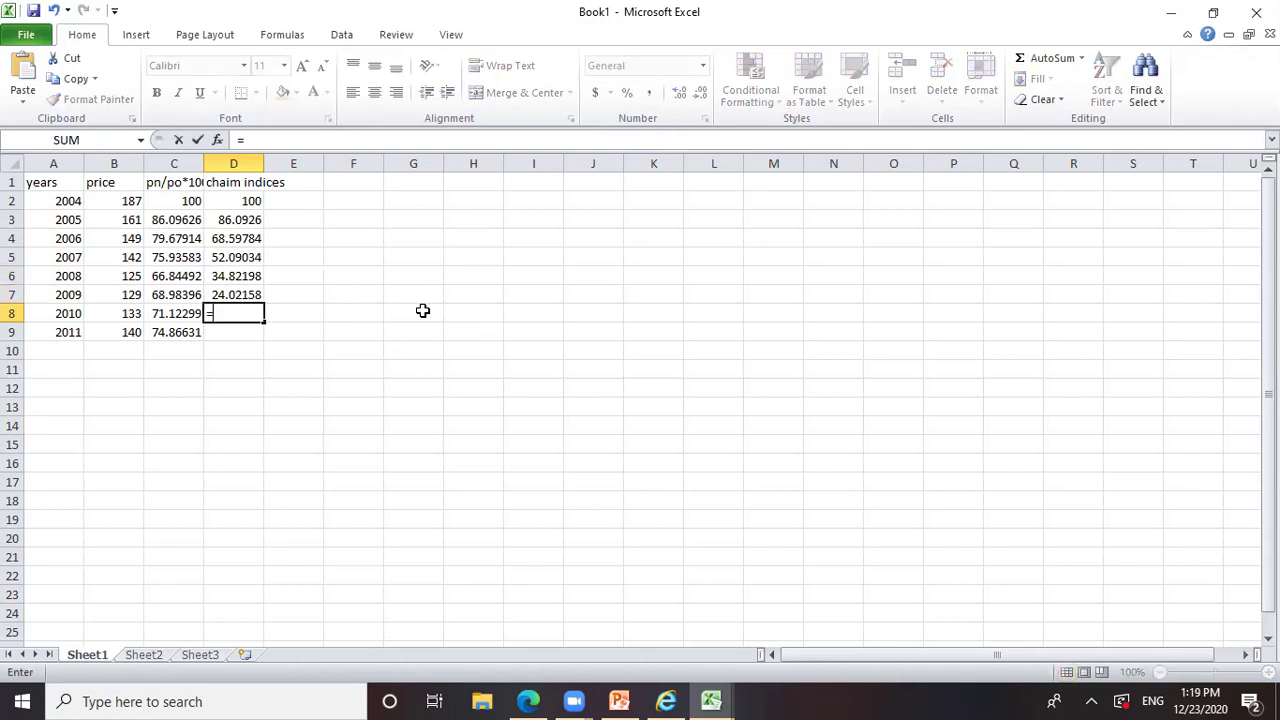
text((24.0215)
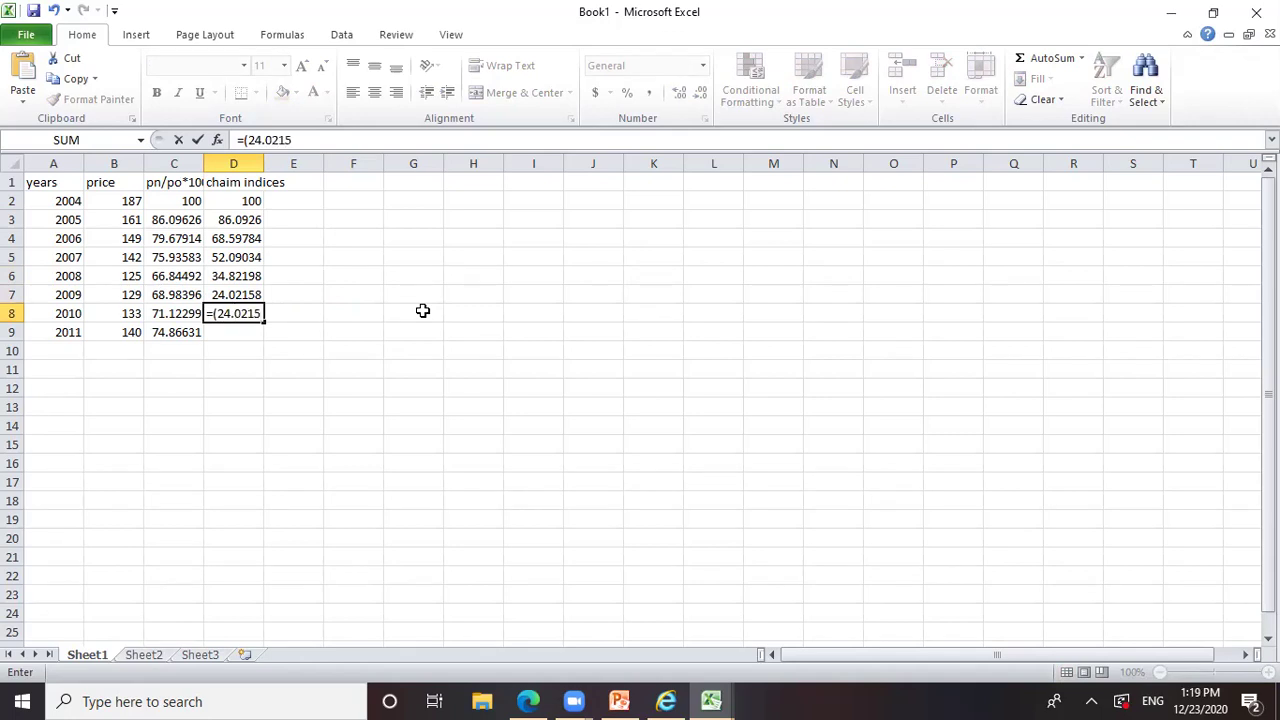
text(8*71/)
key(BackSpace)
text(.12299)/)
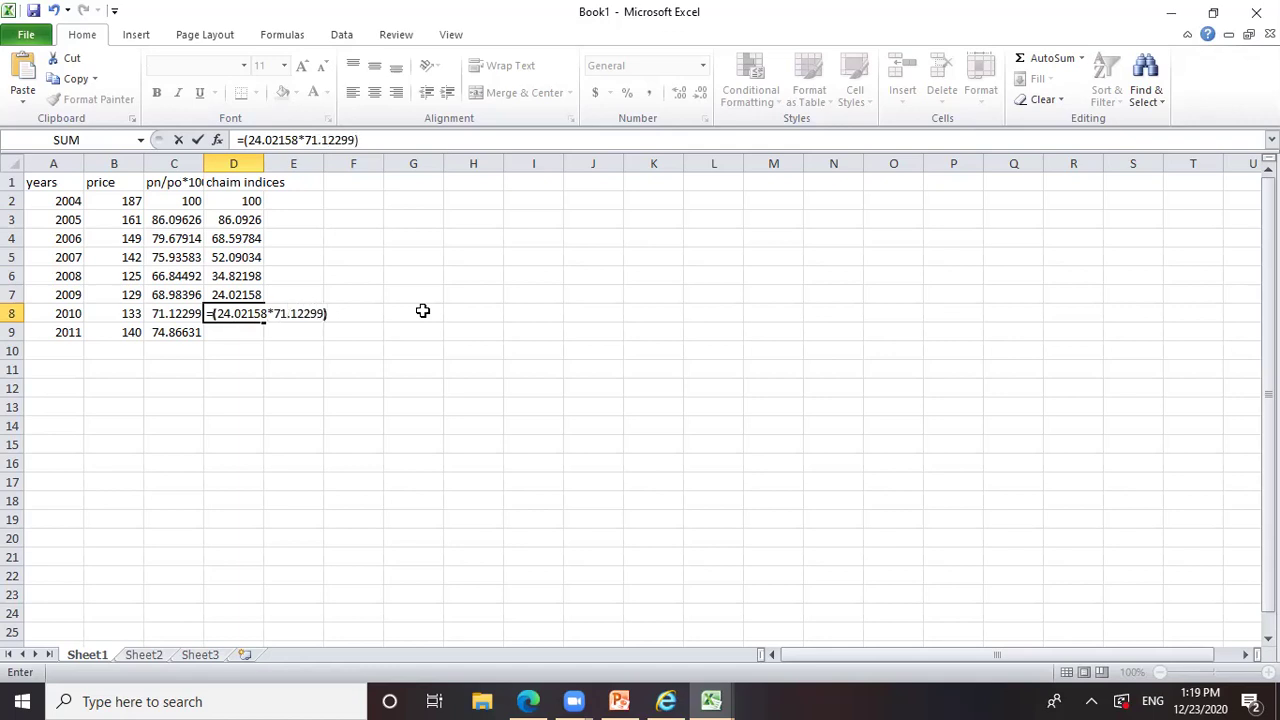
text(100)
key(Return)
Step: Complete the chain index column with the formula =(17.08487*74.86631)/100 in D9 for 2011
text(=)
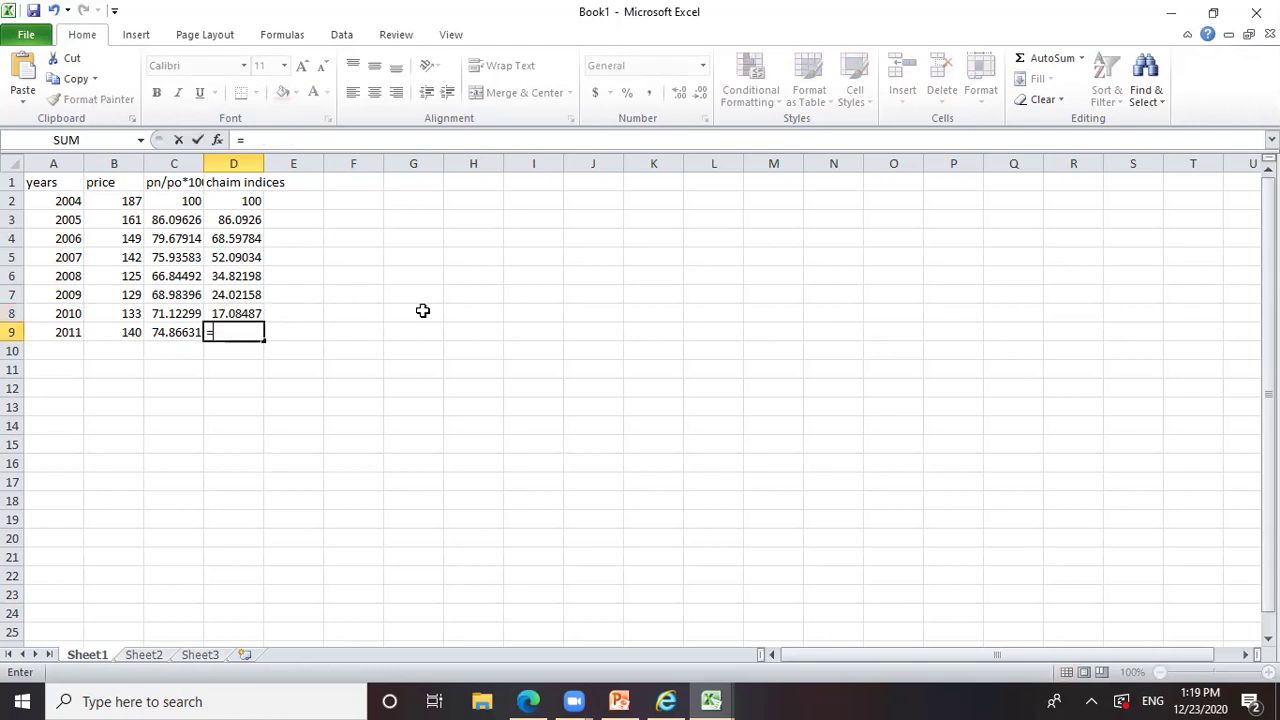
text(()
text(74.86631)
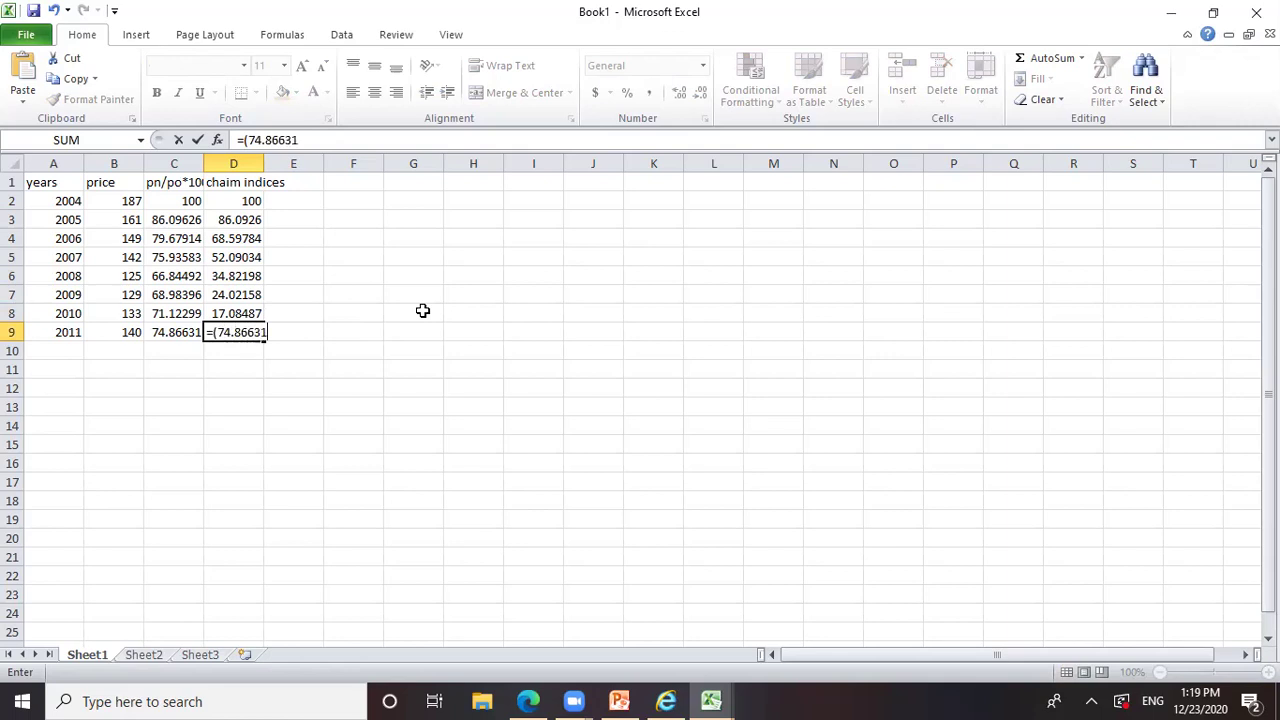
key(BackSpace)
key(BackSpace)
key(BackSpace)
key(BackSpace)
key(BackSpace)
key(BackSpace)
key(BackSpace)
key(BackSpace)
text(17.)
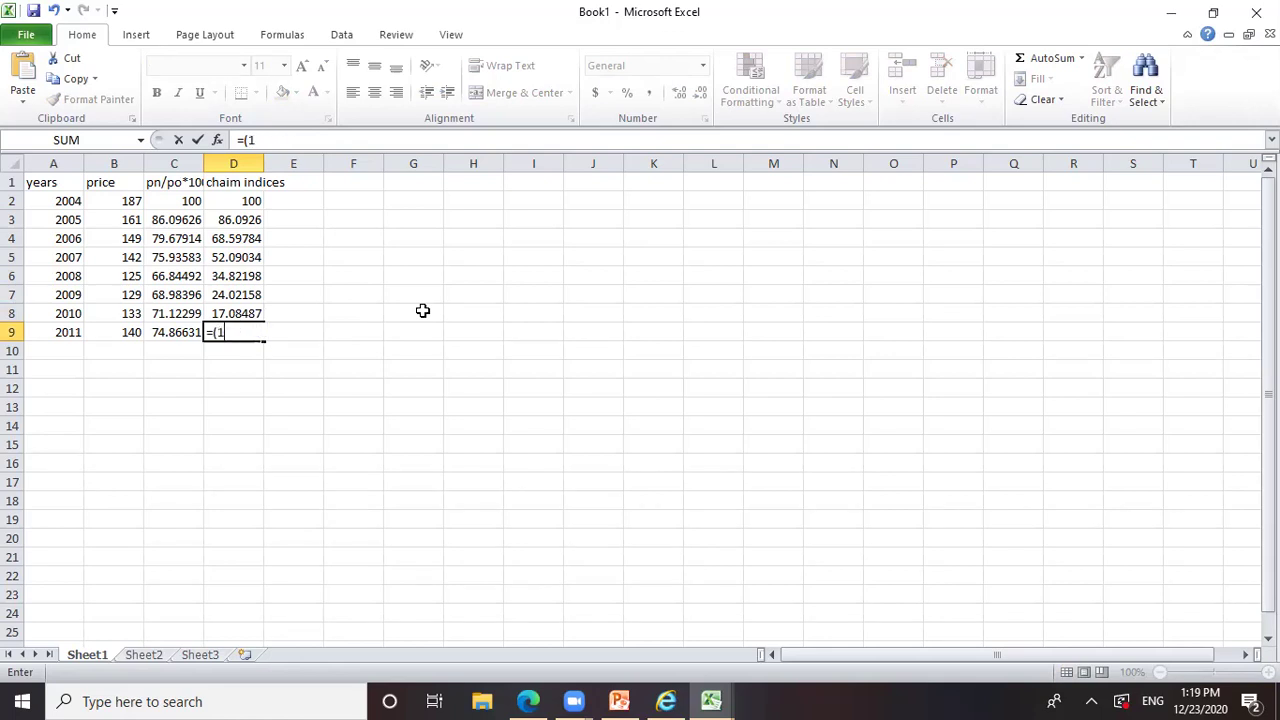
text(08487*74.866)
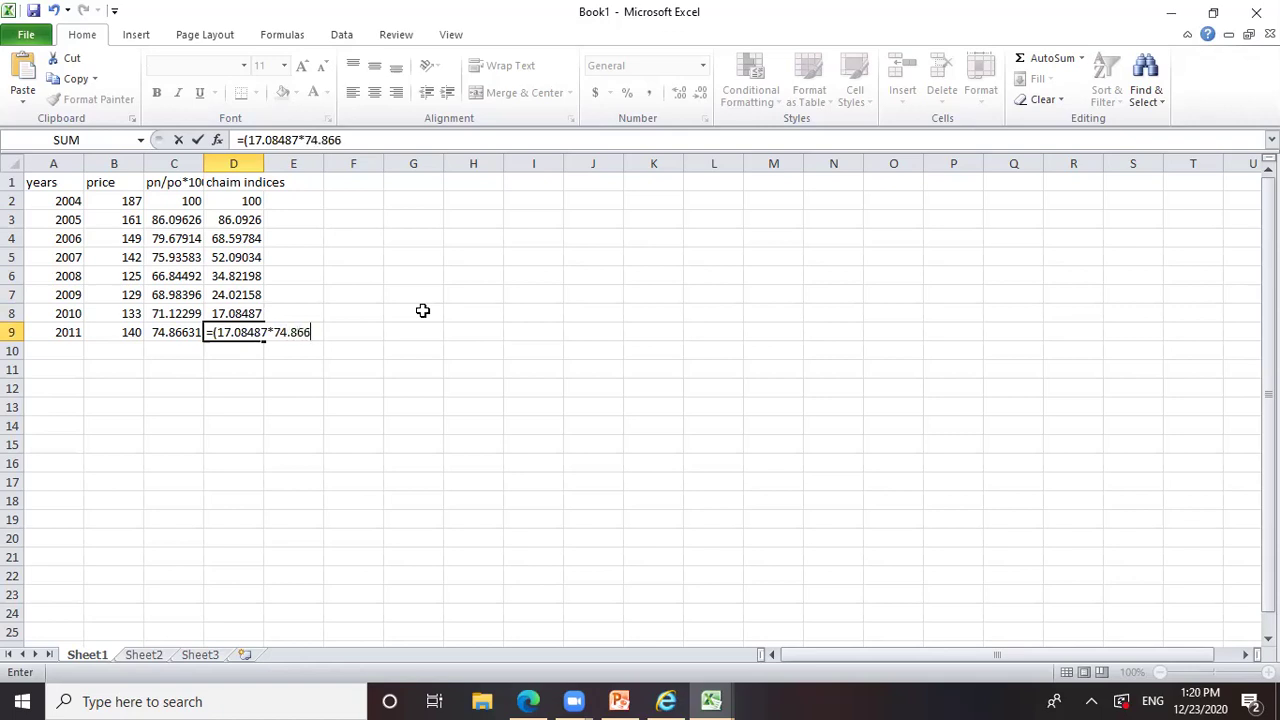
text(31)/100)
key(Return)
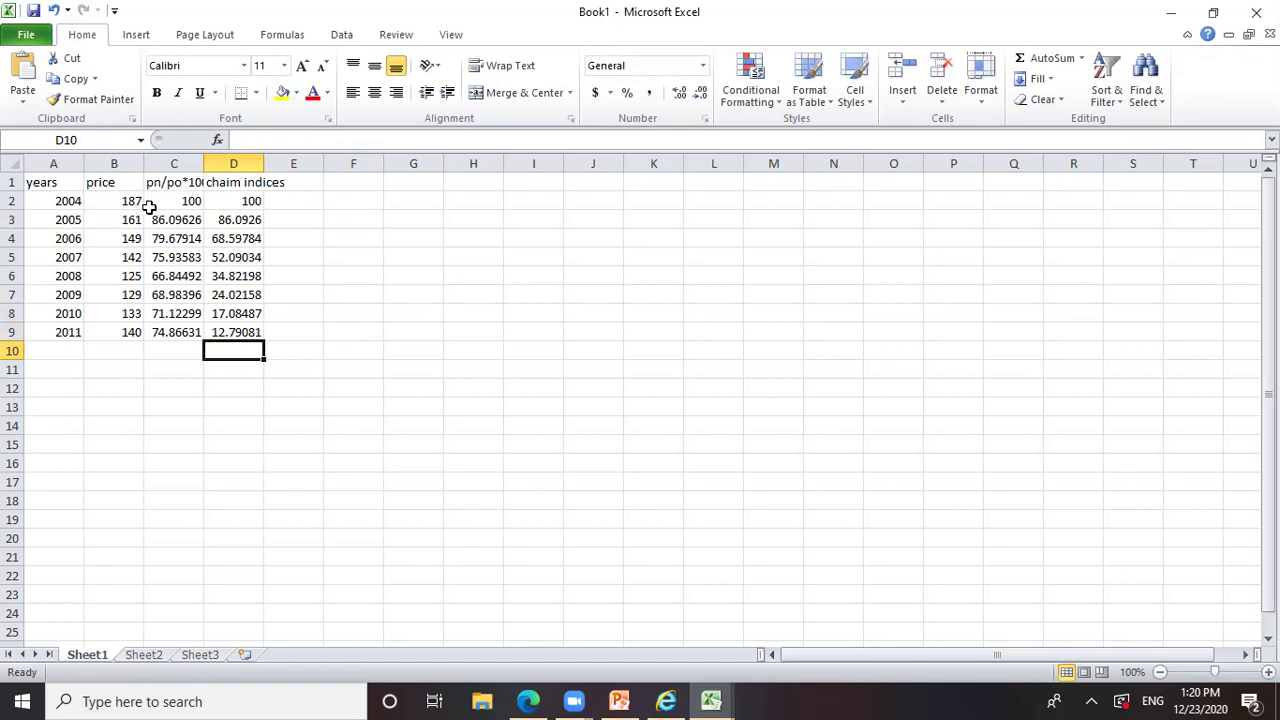
Step: Correct the misspelled column heading in D1 to "chain indices"
click(240, 193)
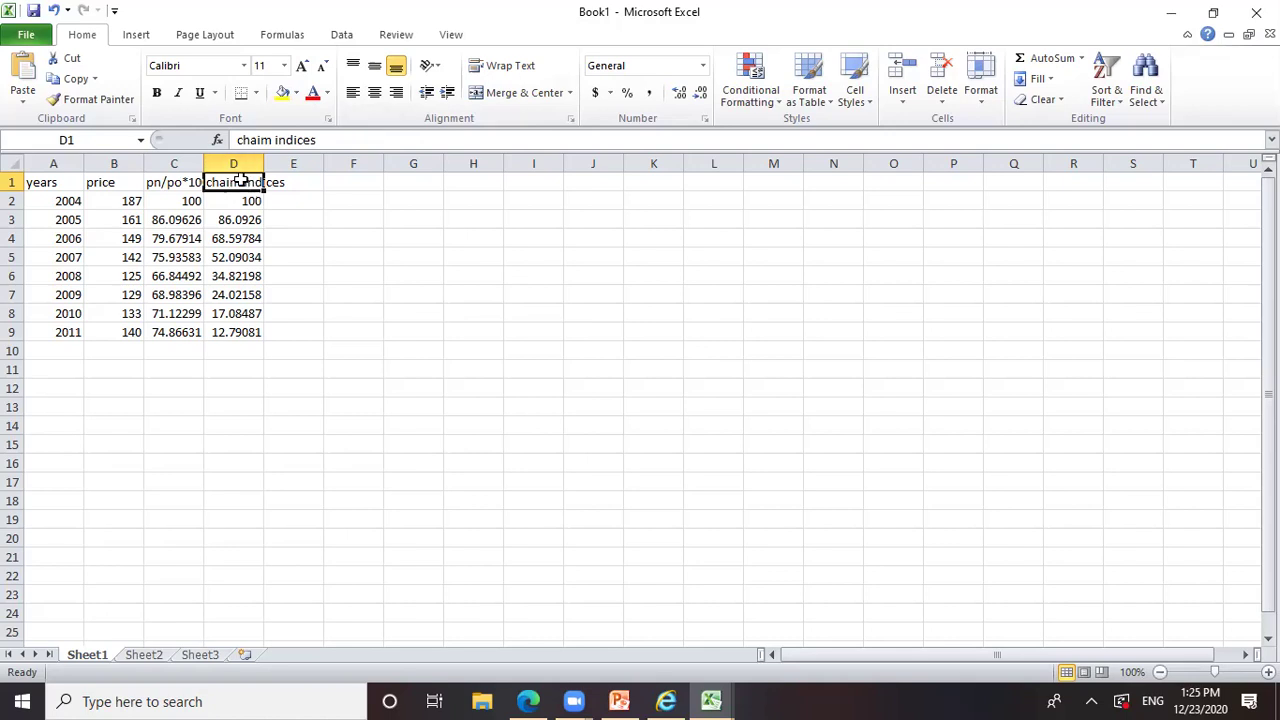
key(BackSpace)
text(chain)
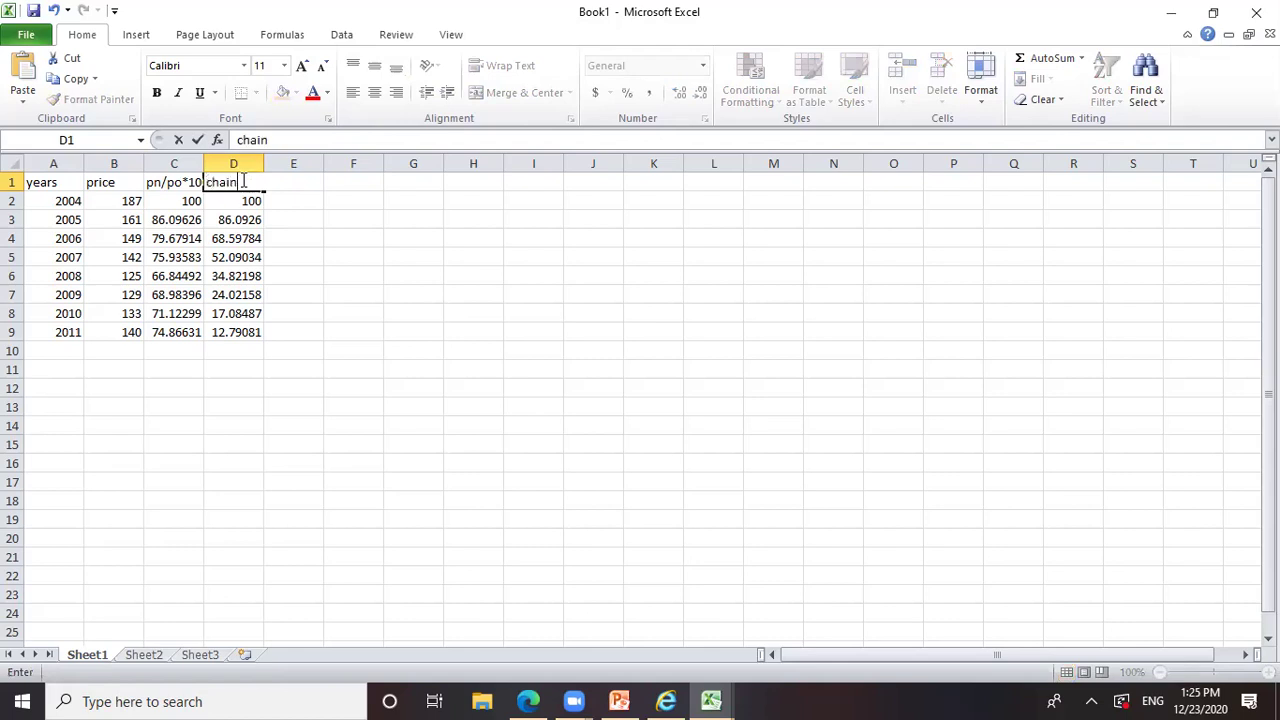
text( indices)
click(395, 220)
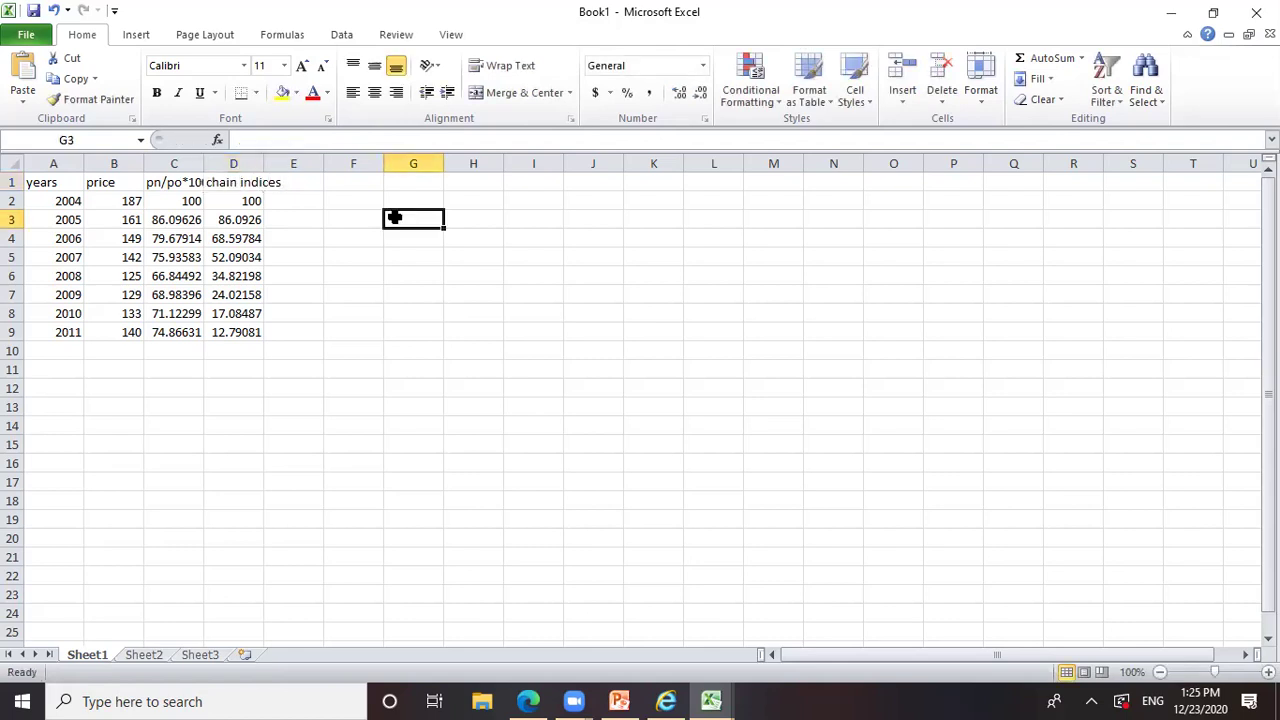
Step: Open the Save As dialog for the workbook and dismiss it without saving
key(ctrl+s)
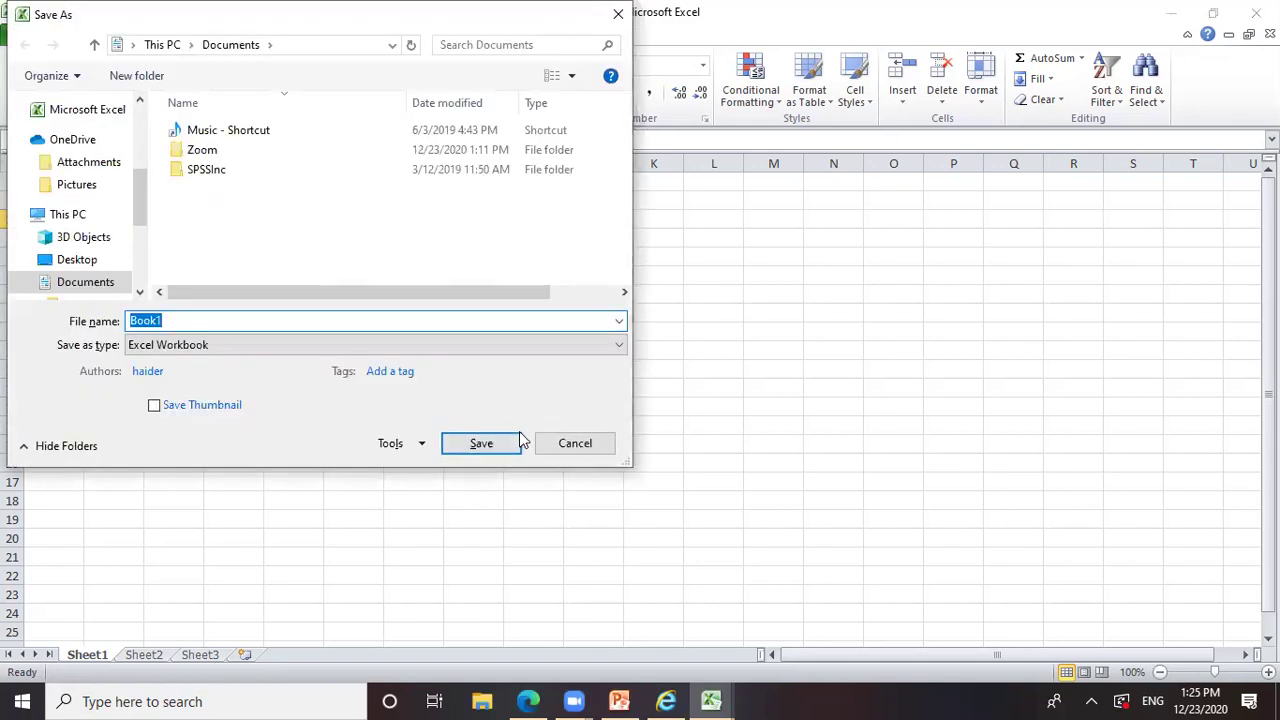
click(589, 451)
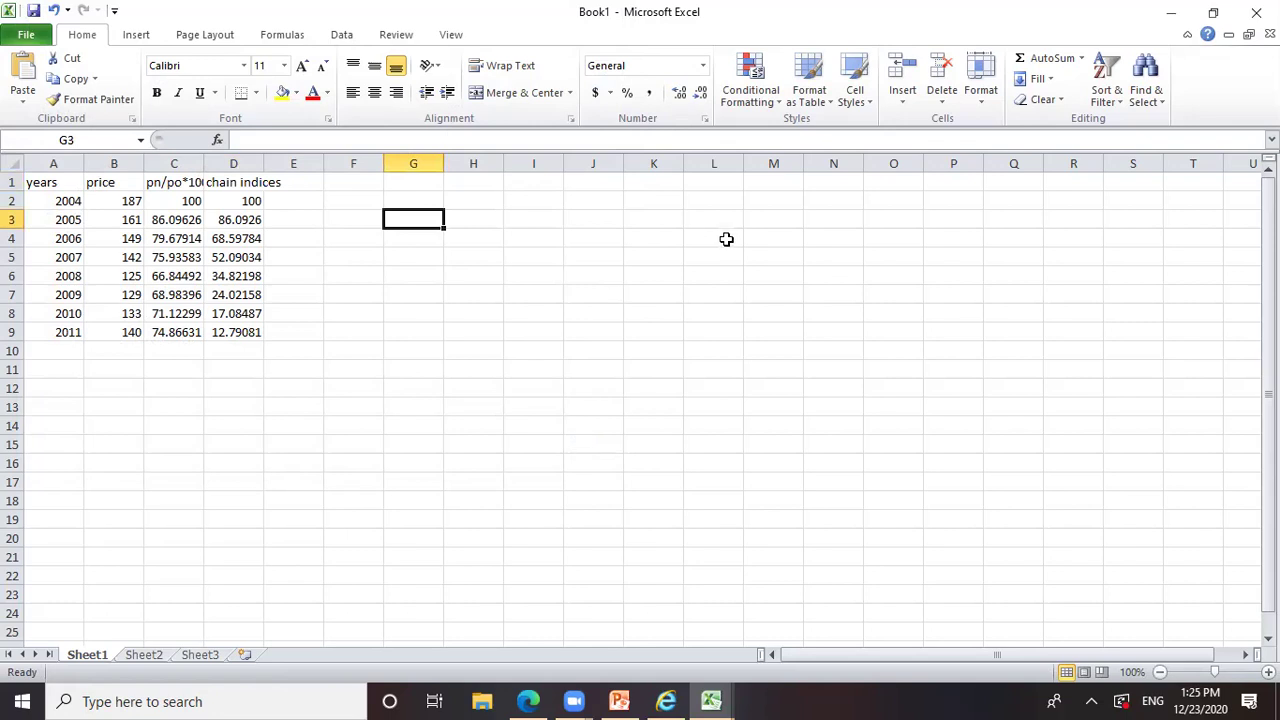